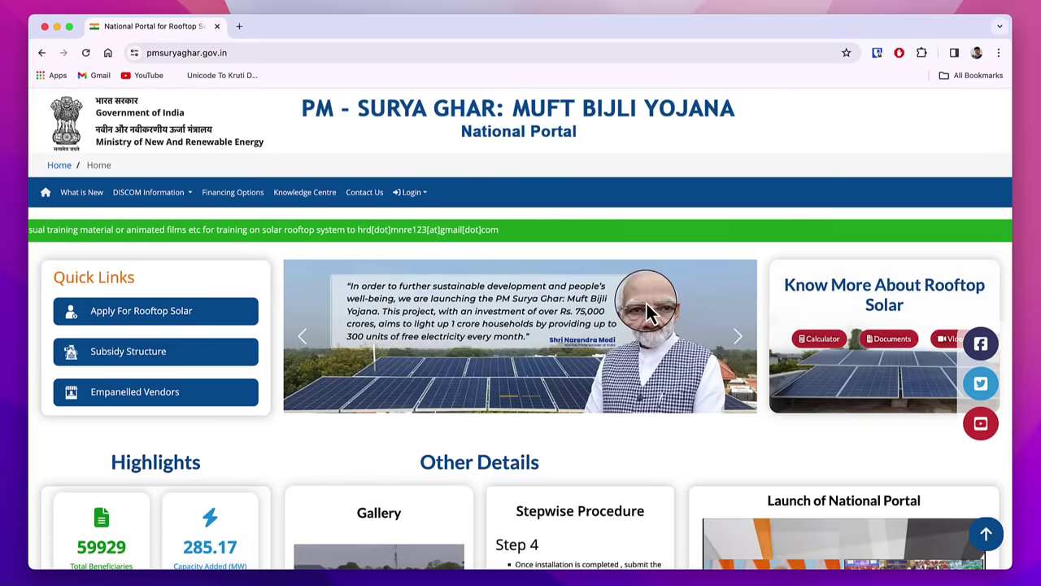
Step: Open the Apply For Rooftop Solar page and bring up its consumer registration form
scroll(619, 360, down, 5)
scroll(619, 360, up, 5)
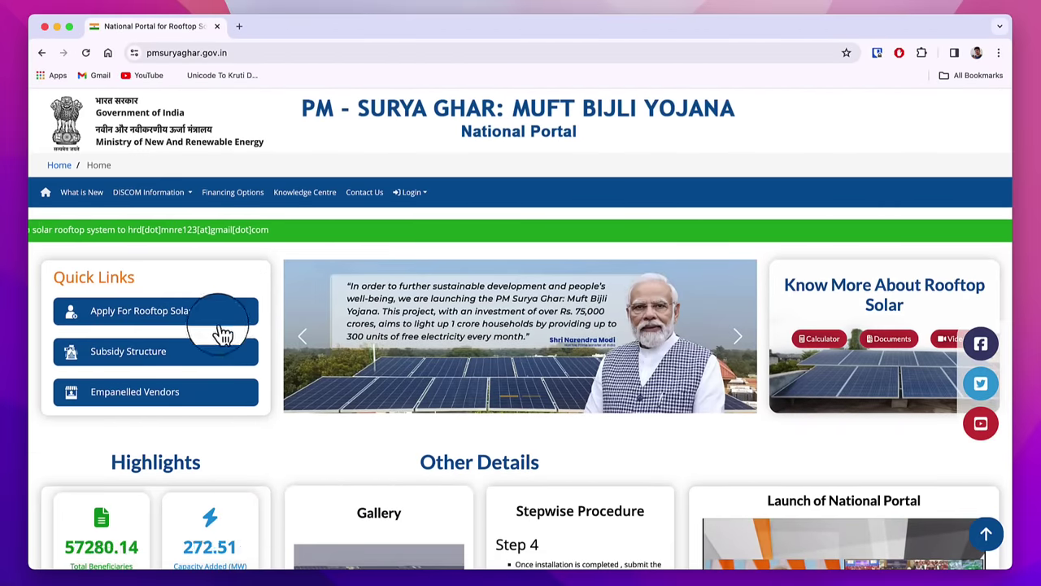
click(155, 315)
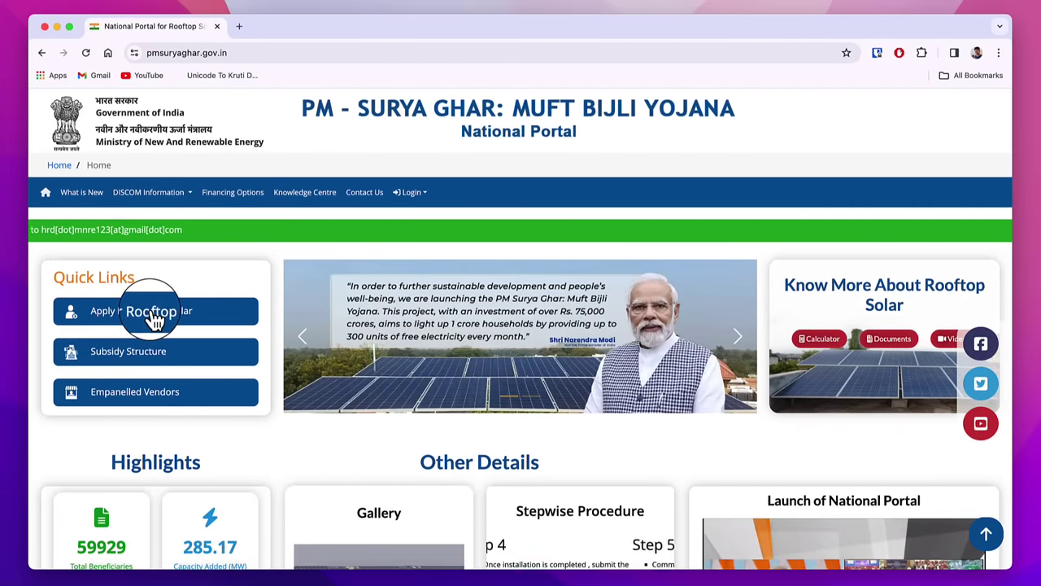
scroll(291, 421, down, 2)
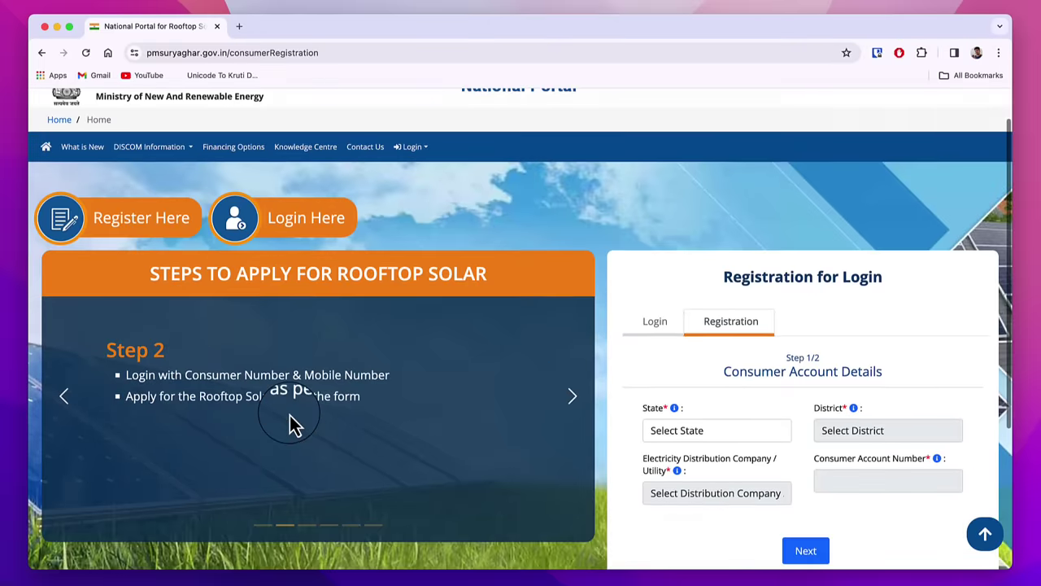
click(574, 341)
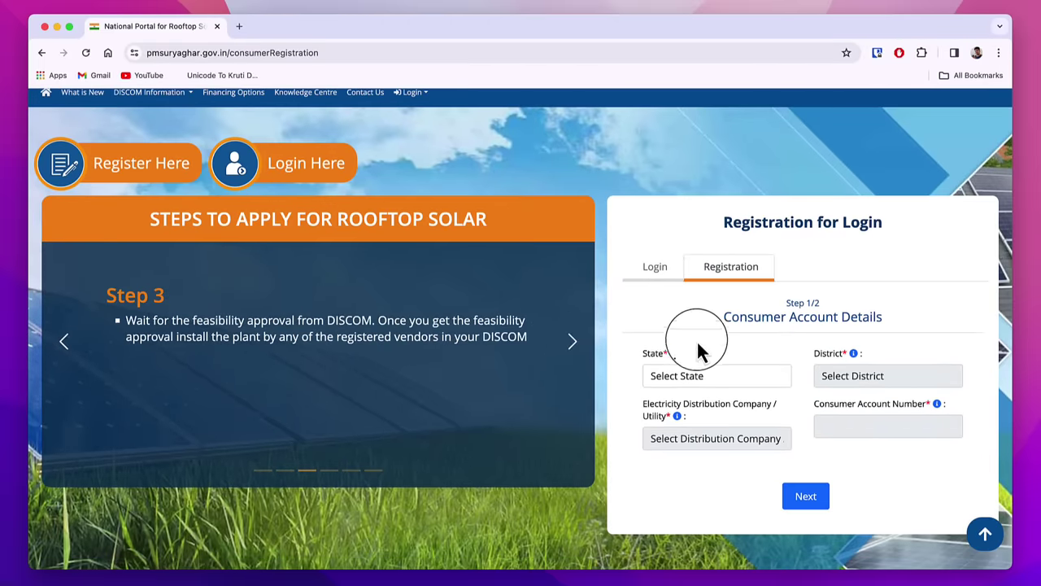
scroll(716, 338, down, 1)
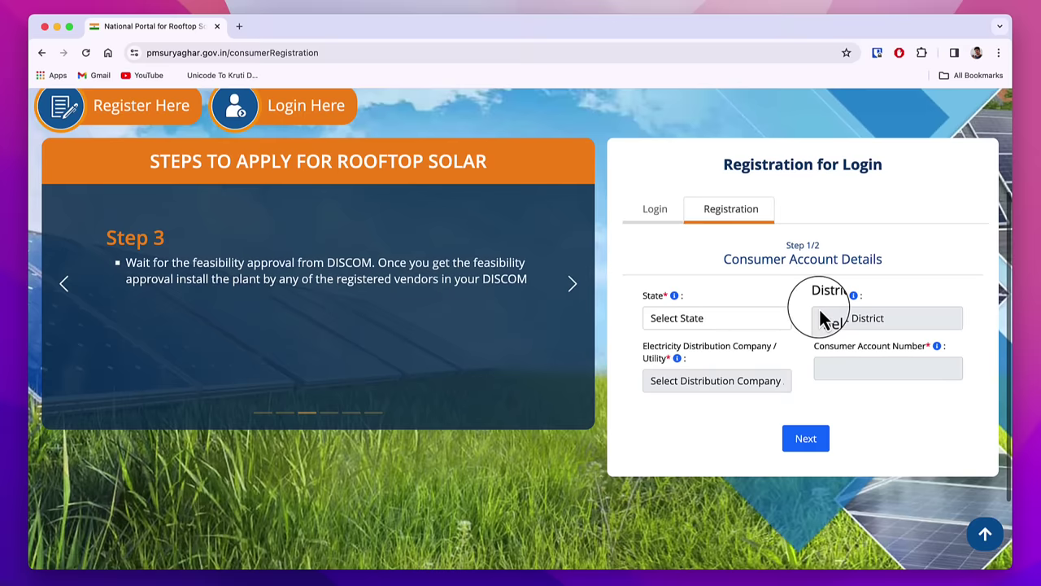
Step: Set the consumer's state to UTTAR PRADESH and the district to Bijnor in the registration form
click(701, 324)
scroll(739, 540, down, 5)
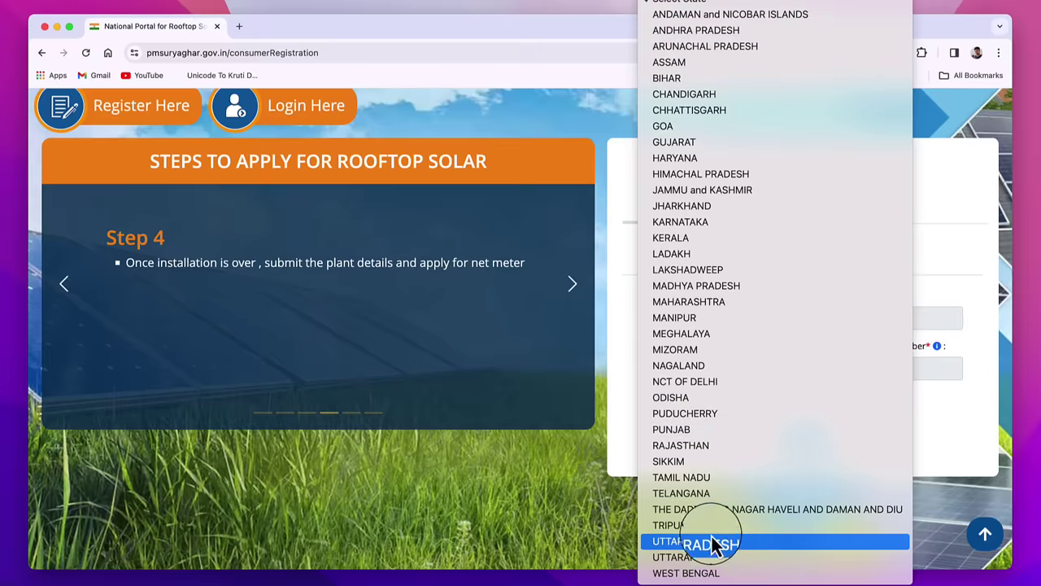
key(Return)
click(895, 330)
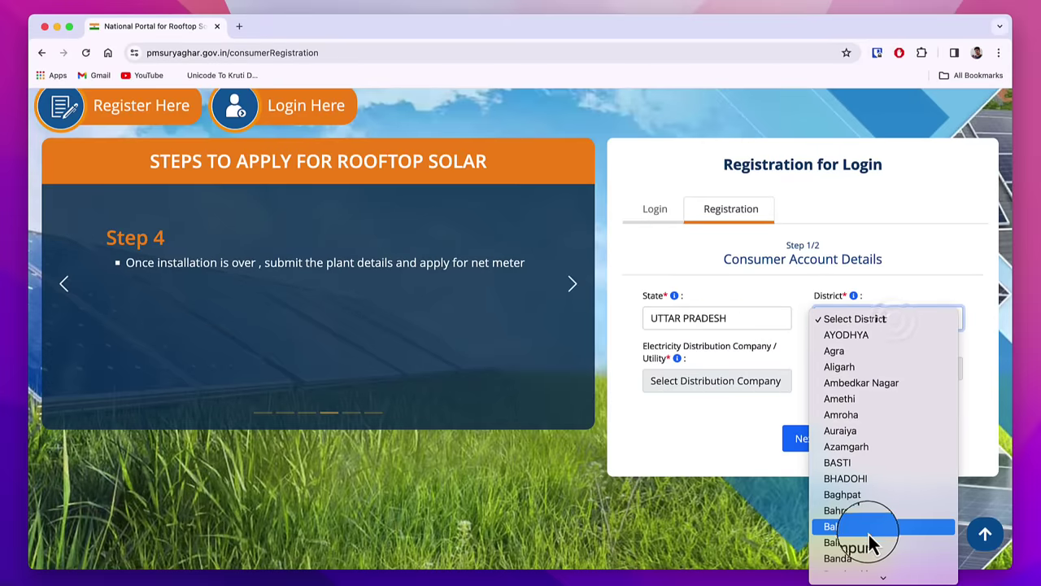
key(Up)
key(Up)
key(Return)
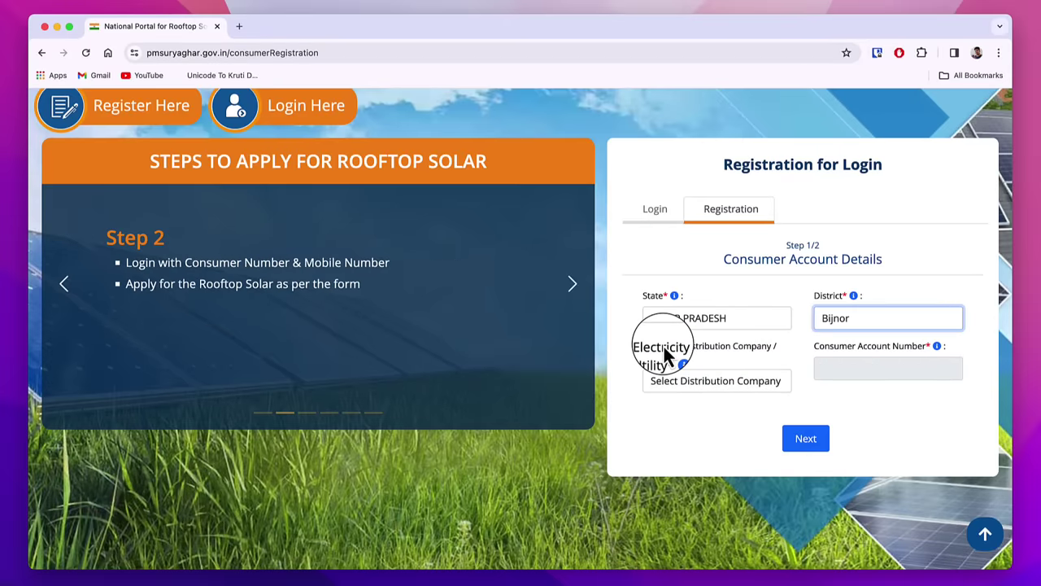
Step: Choose Pashchimanchal Vidyut Vitran Nigam Ltd. as the distribution company and proceed with the consumer account number to registration step 2
click(735, 391)
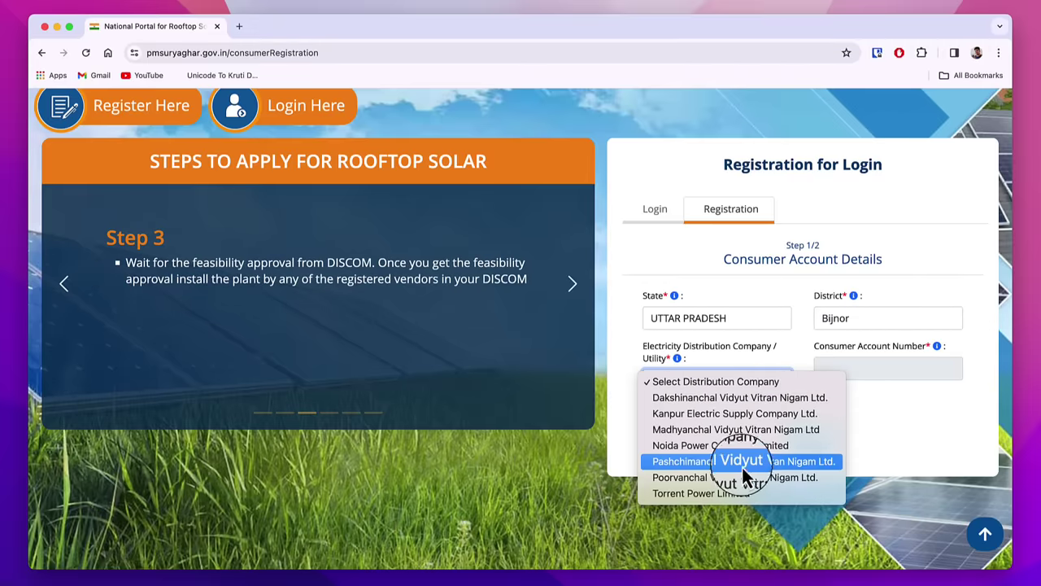
key(Return)
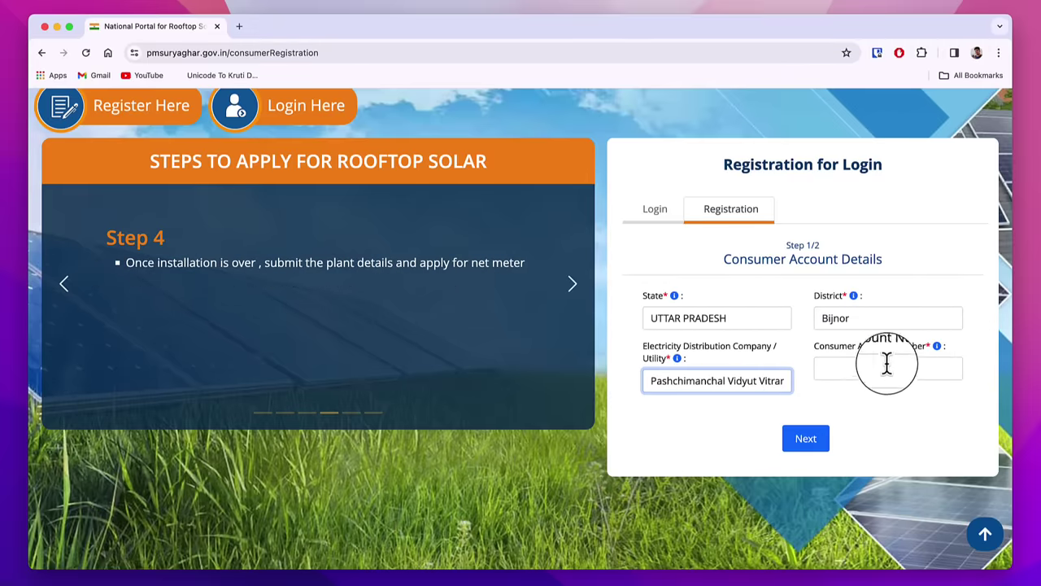
click(807, 444)
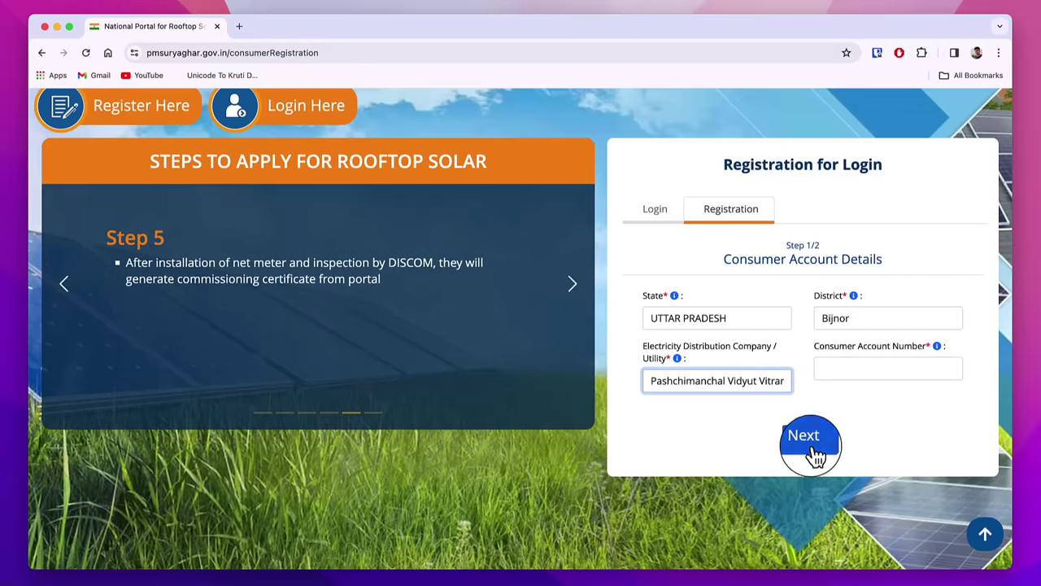
scroll(698, 363, down, 1)
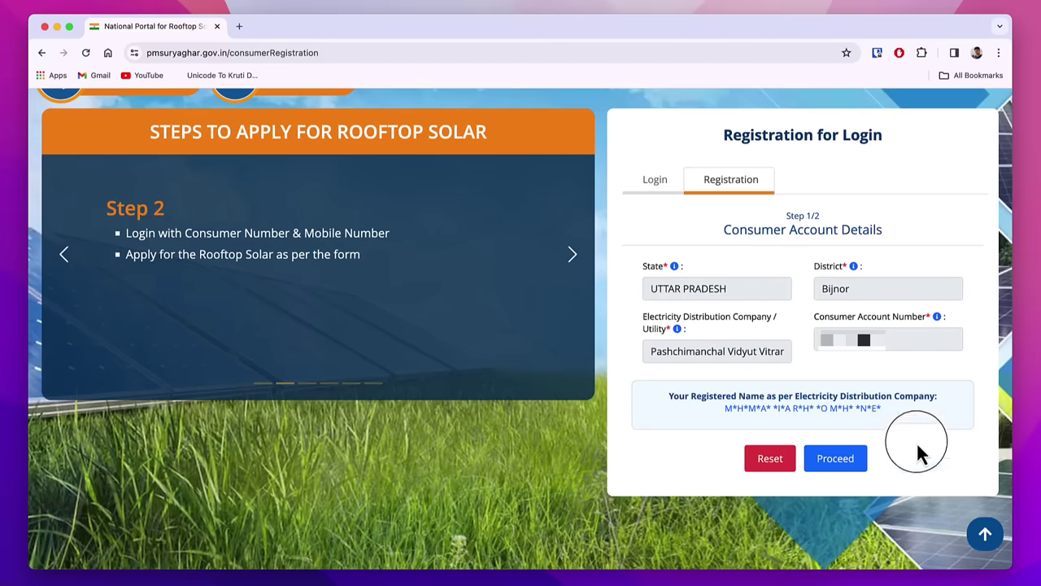
click(853, 468)
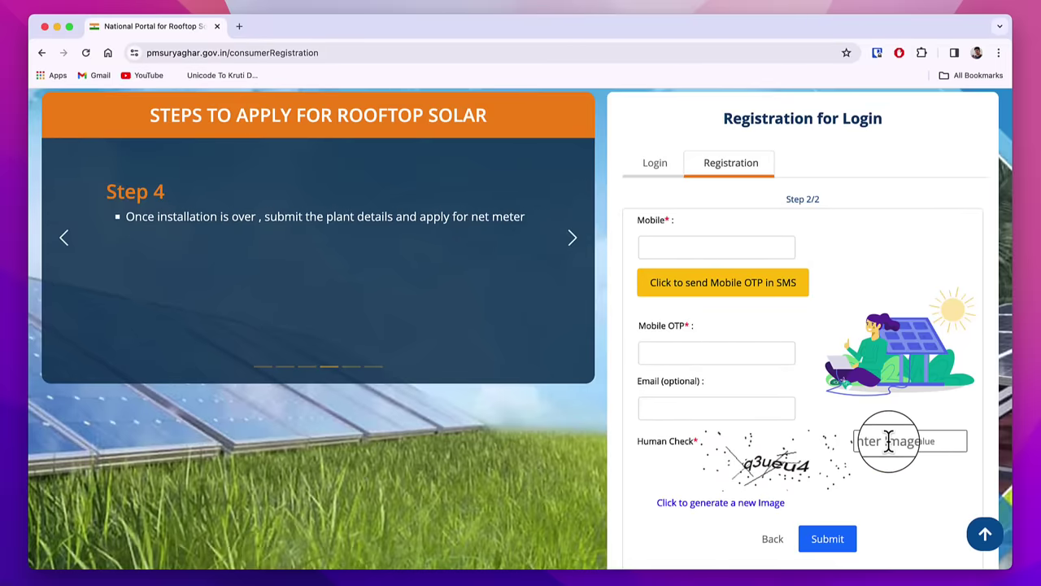
Step: Submit registration step 2 with the mobile number, its OTP and the human check value
click(822, 539)
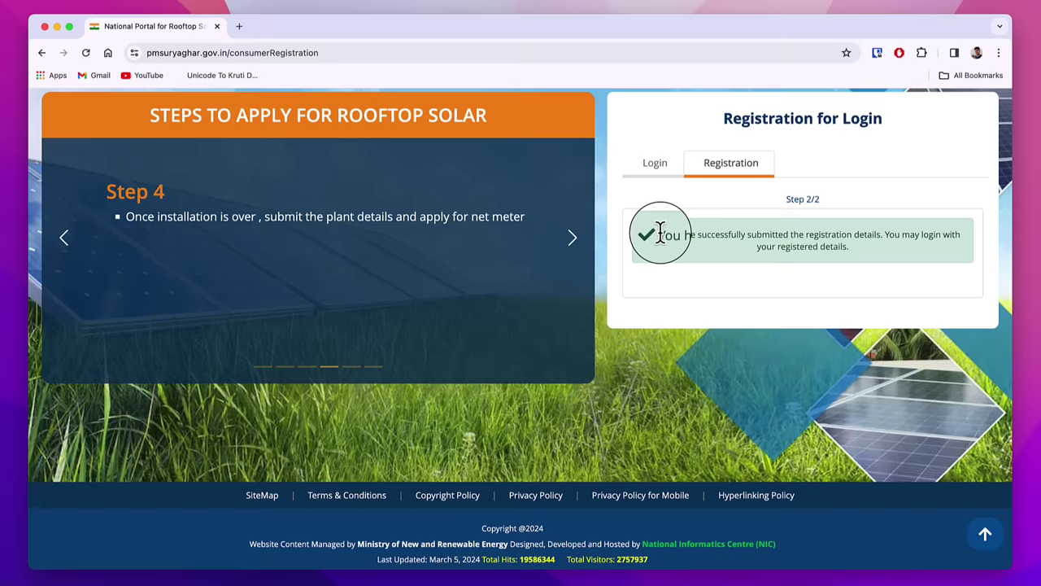
drag(661, 233, 882, 235)
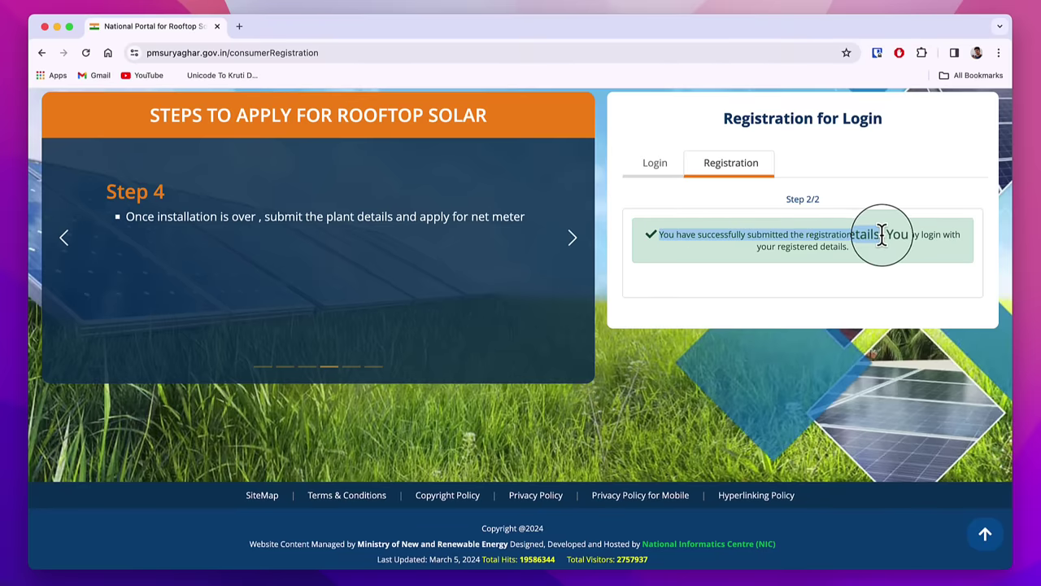
scroll(722, 272, up, 1)
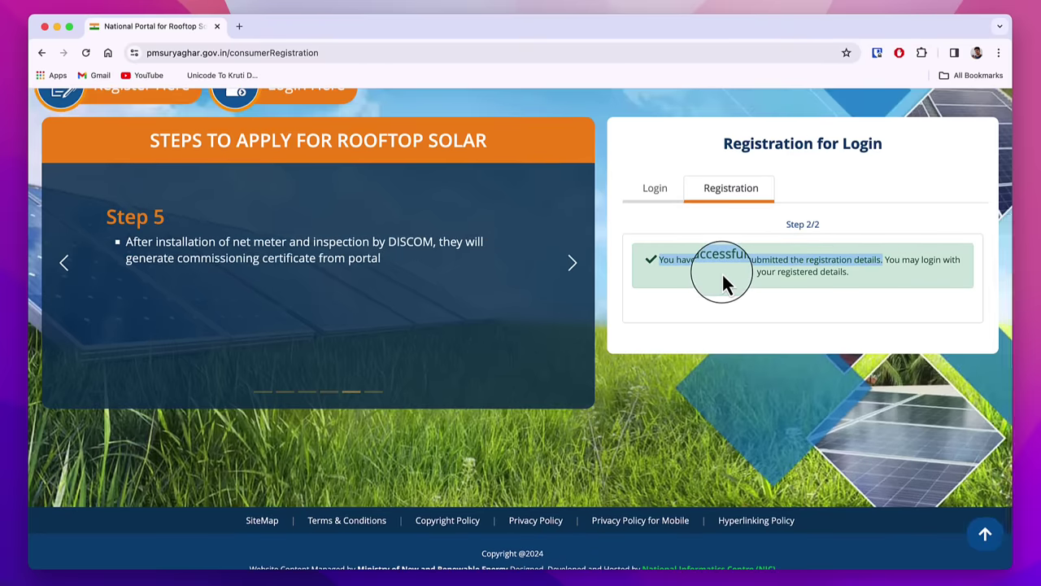
Step: Log in to the consumer account with the registered mobile number, the human check value and the OTP
scroll(722, 272, up, 3)
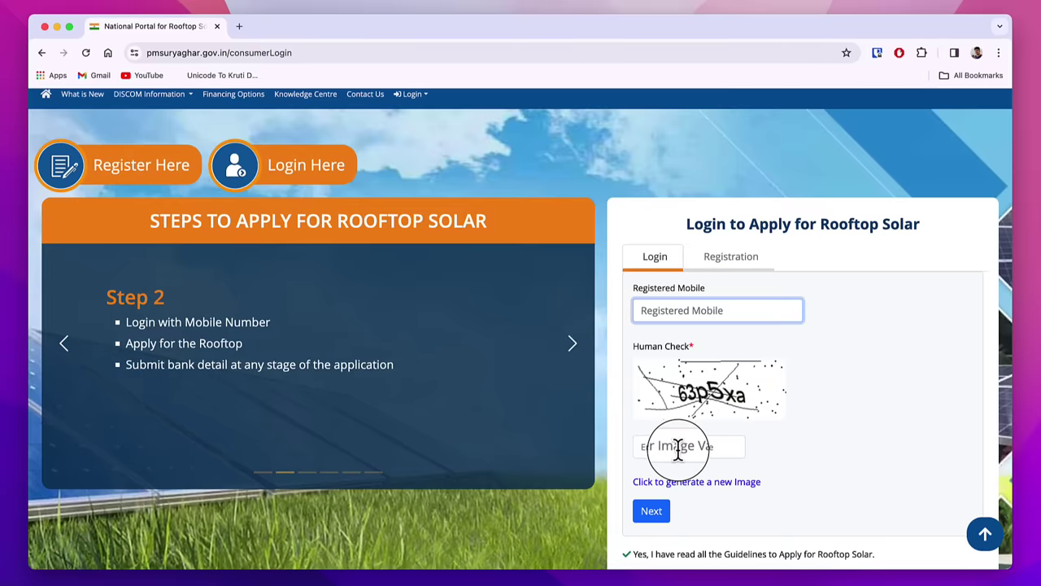
click(651, 511)
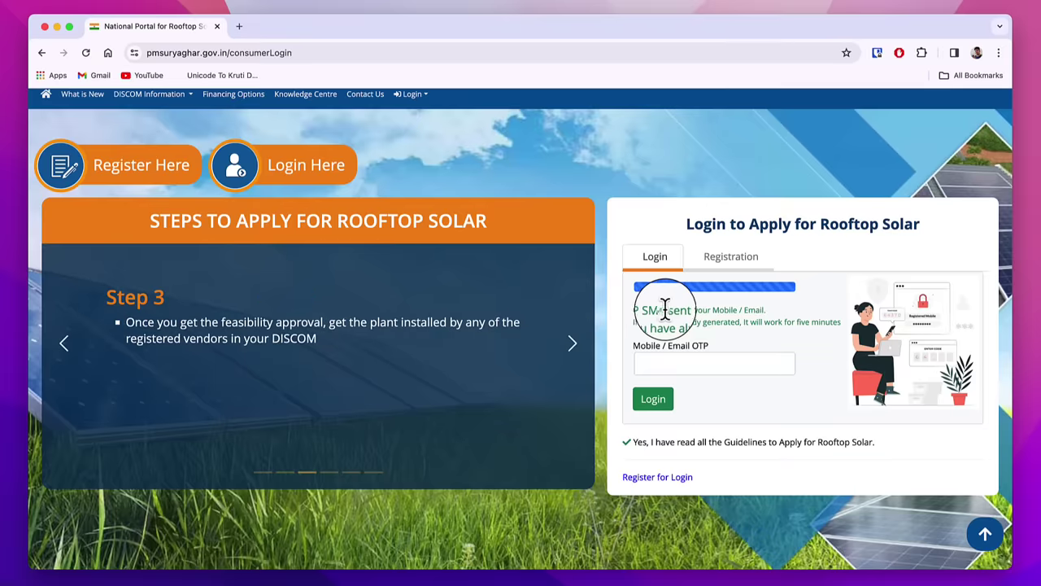
drag(665, 307, 759, 307)
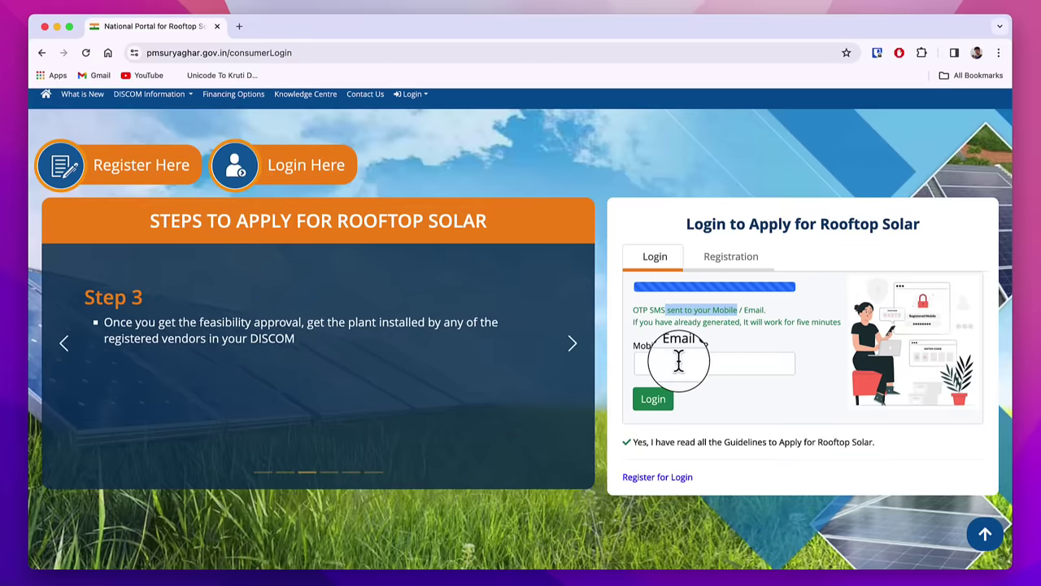
click(654, 399)
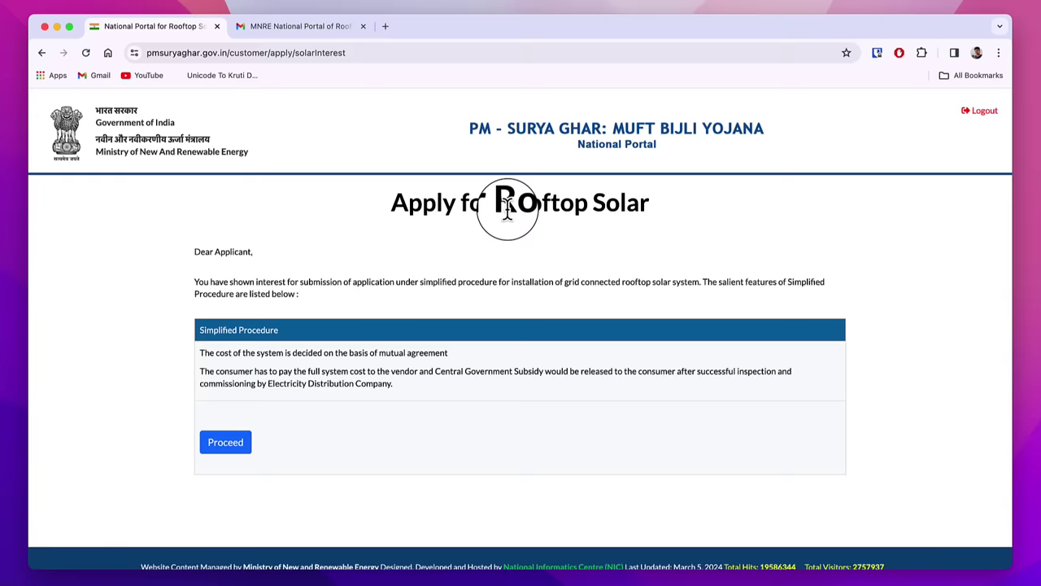
Step: Proceed from the simplified procedure notice to the application form and set the category of applicant to General
drag(507, 207, 649, 204)
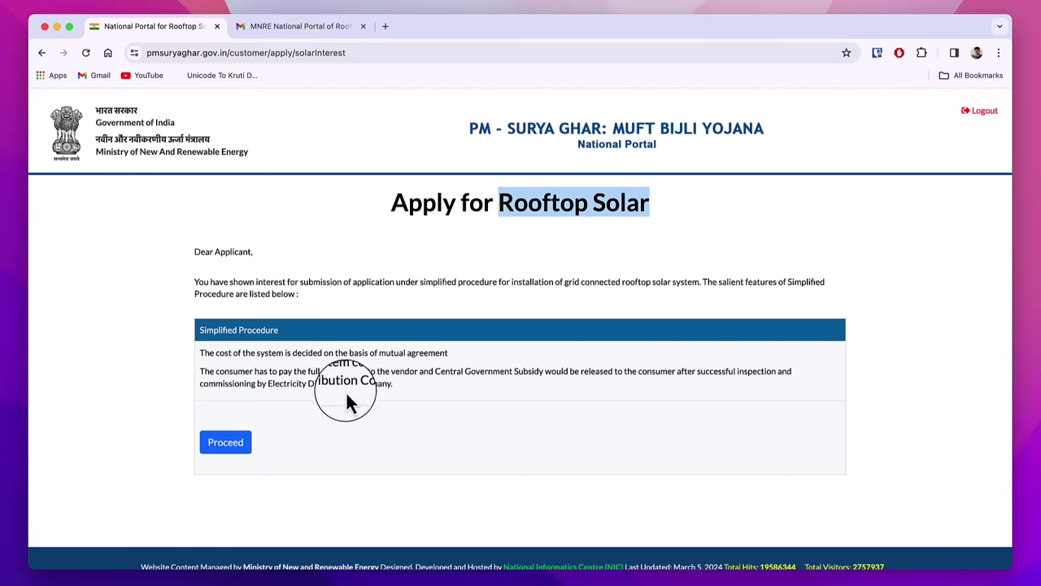
click(236, 443)
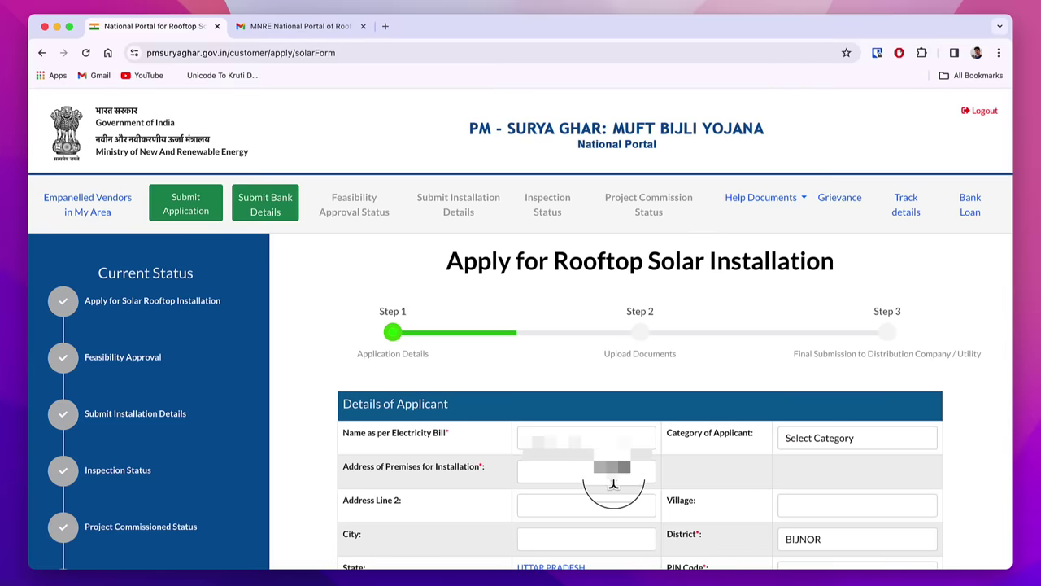
scroll(208, 206, down, 3)
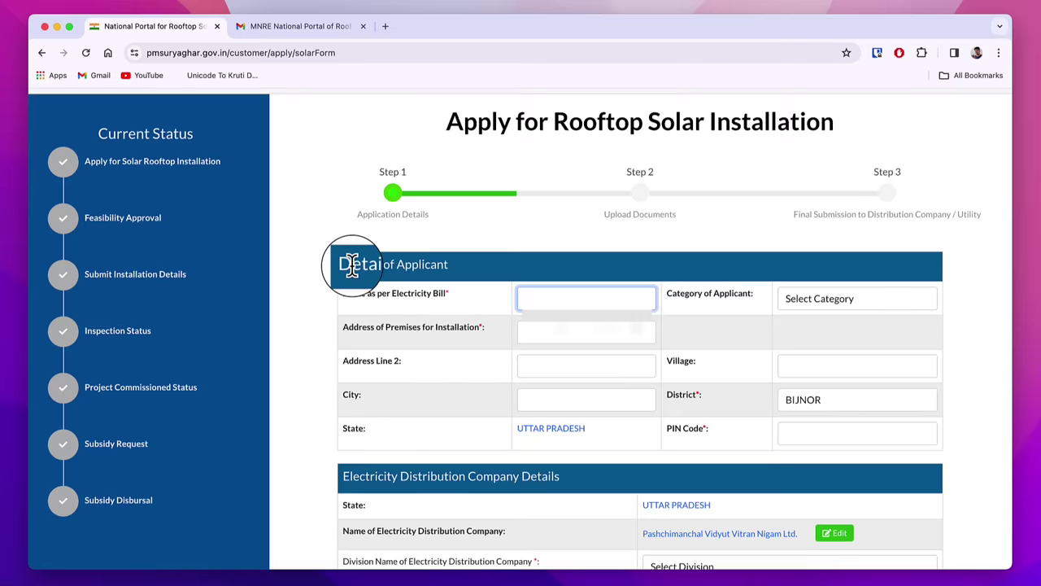
drag(344, 264, 431, 264)
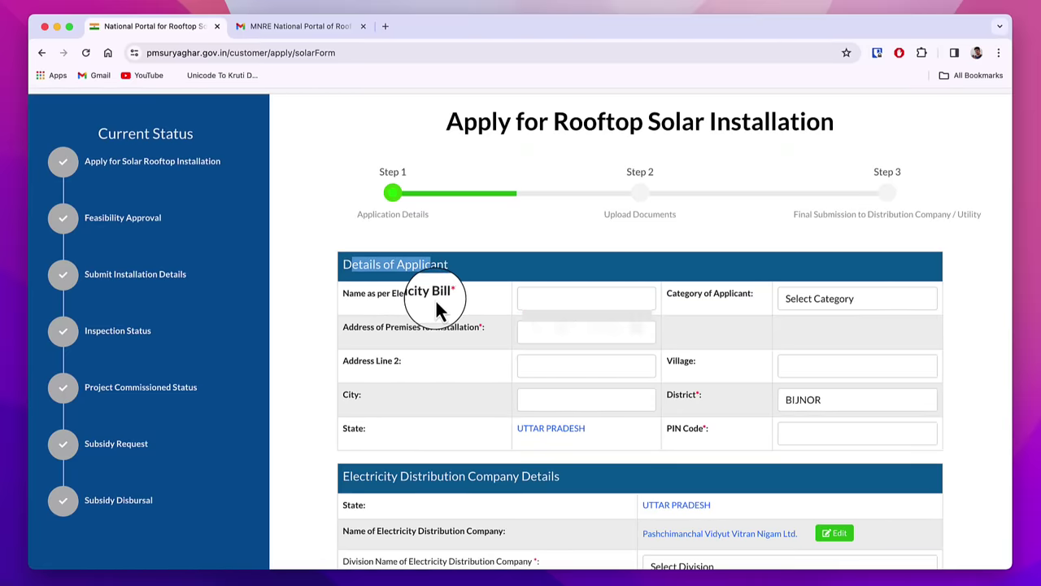
click(837, 301)
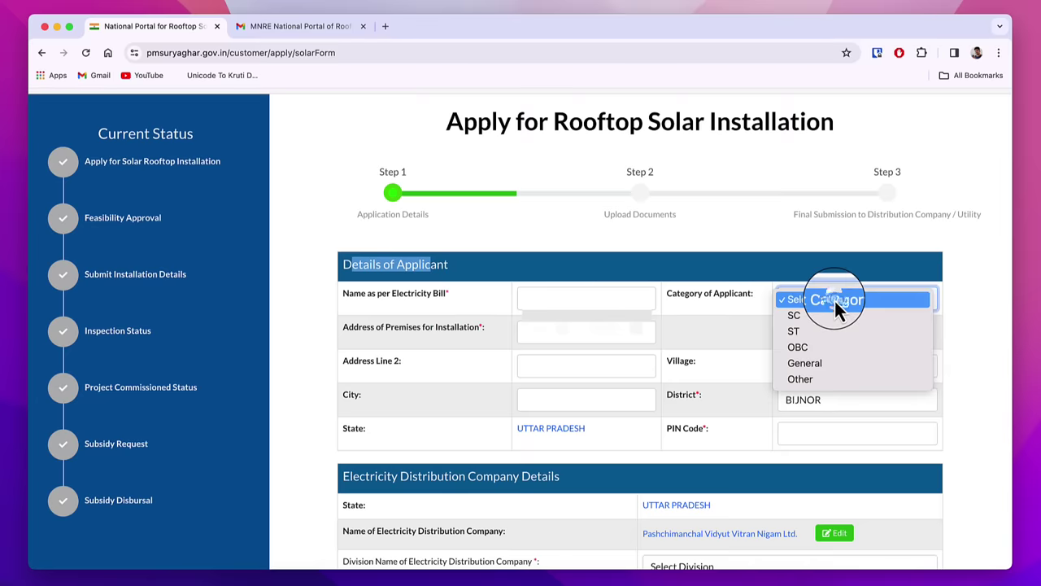
click(832, 370)
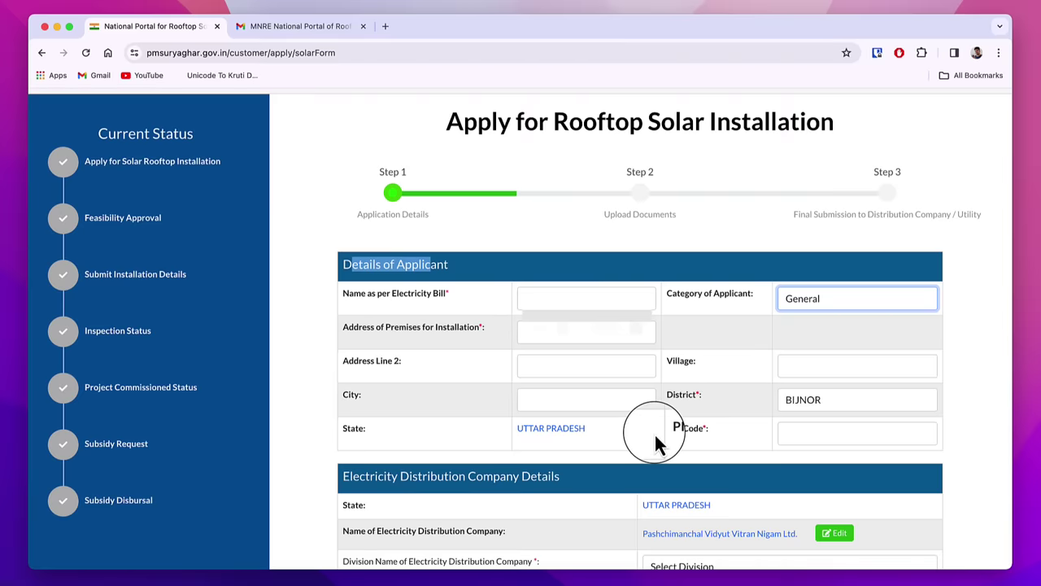
Step: Set the electricity distribution company's division to EDD-I BIJNORE
scroll(342, 110, down, 5)
drag(341, 110, 573, 119)
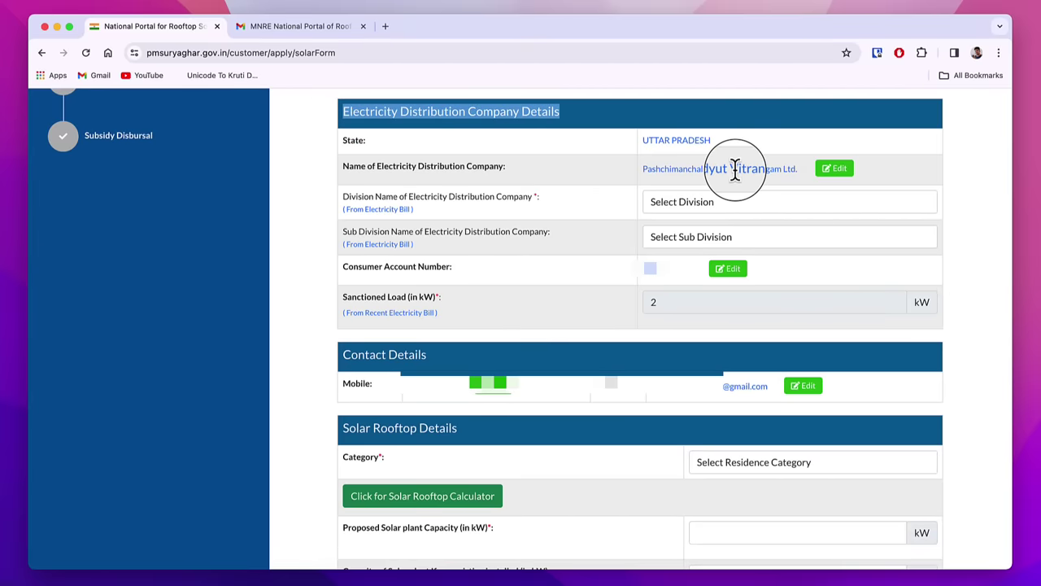
click(727, 211)
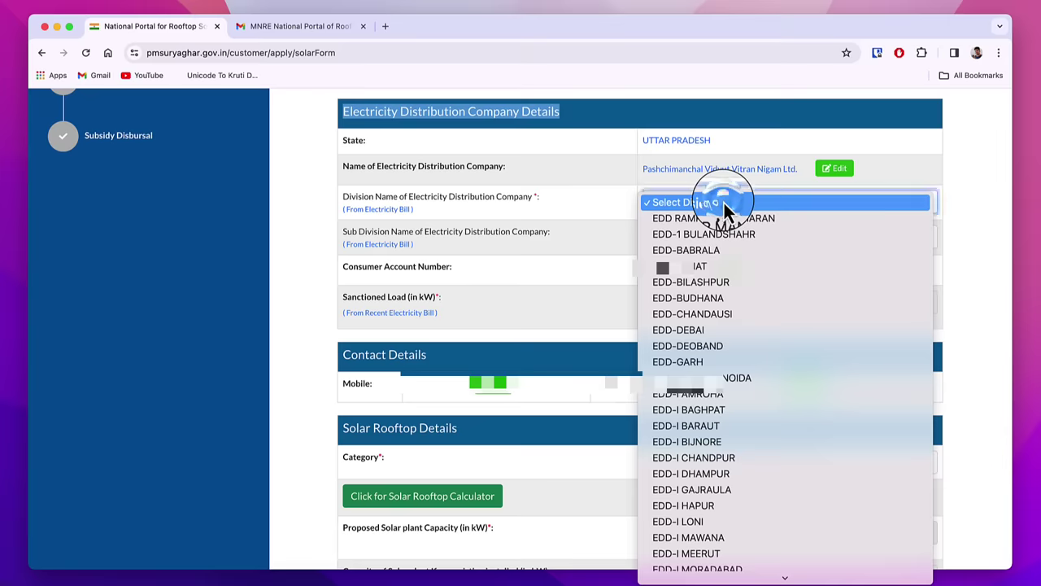
click(687, 442)
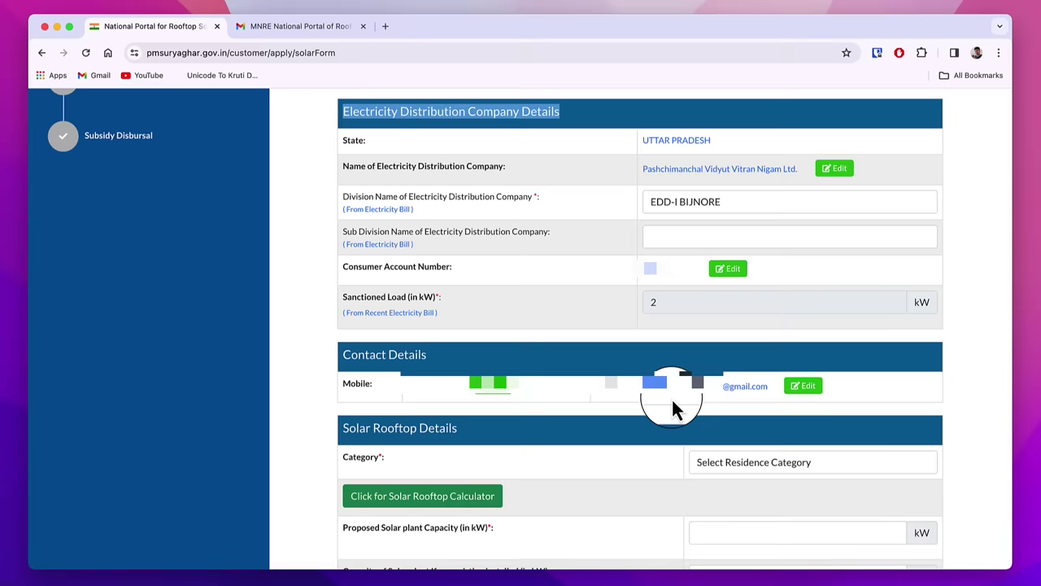
Step: Set the solar rooftop category to Residential and the proposed solar plant capacity to 3 kW
scroll(629, 407, down, 4)
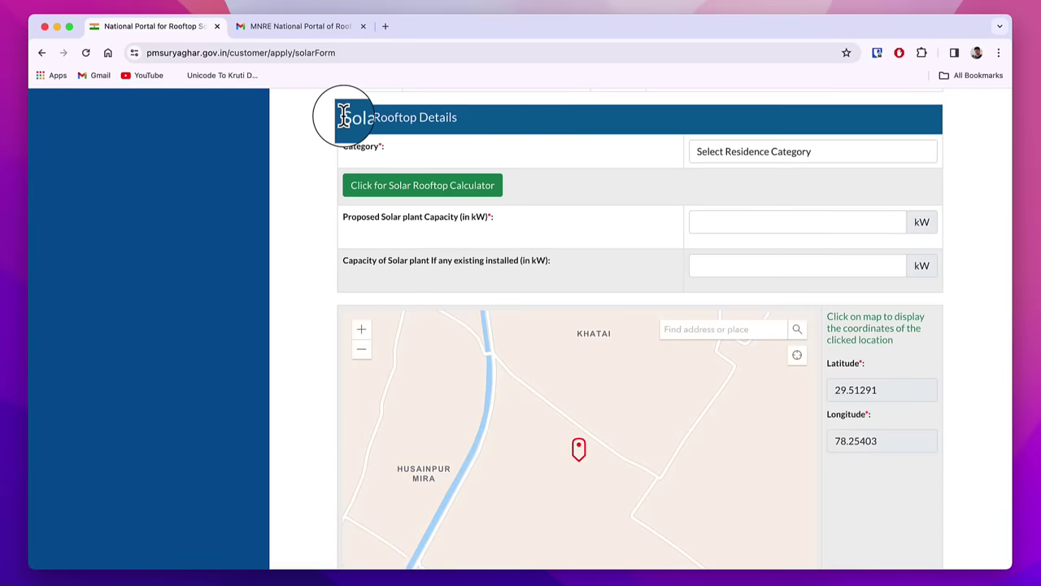
drag(343, 116, 460, 120)
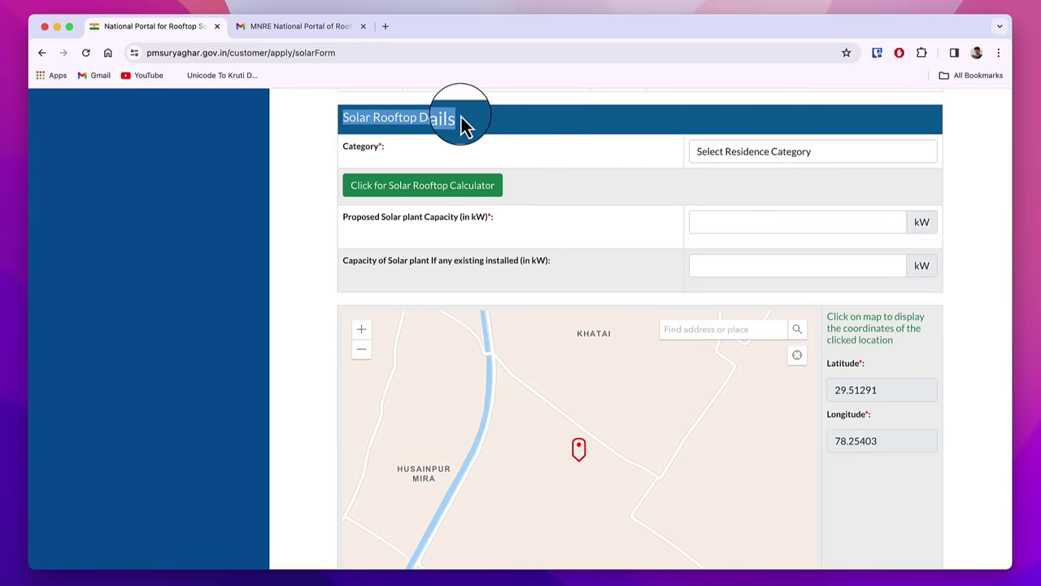
click(747, 153)
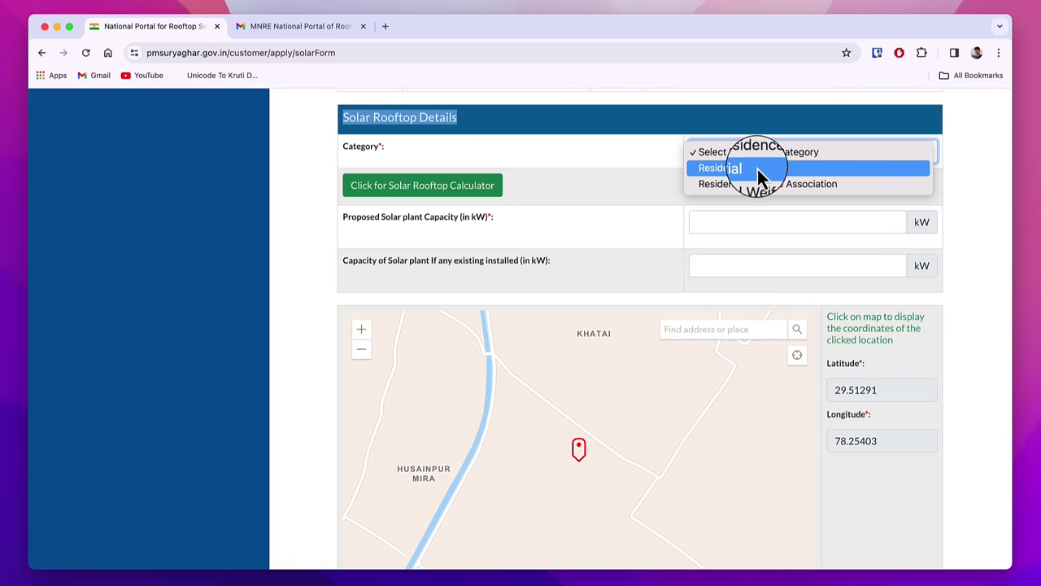
click(758, 175)
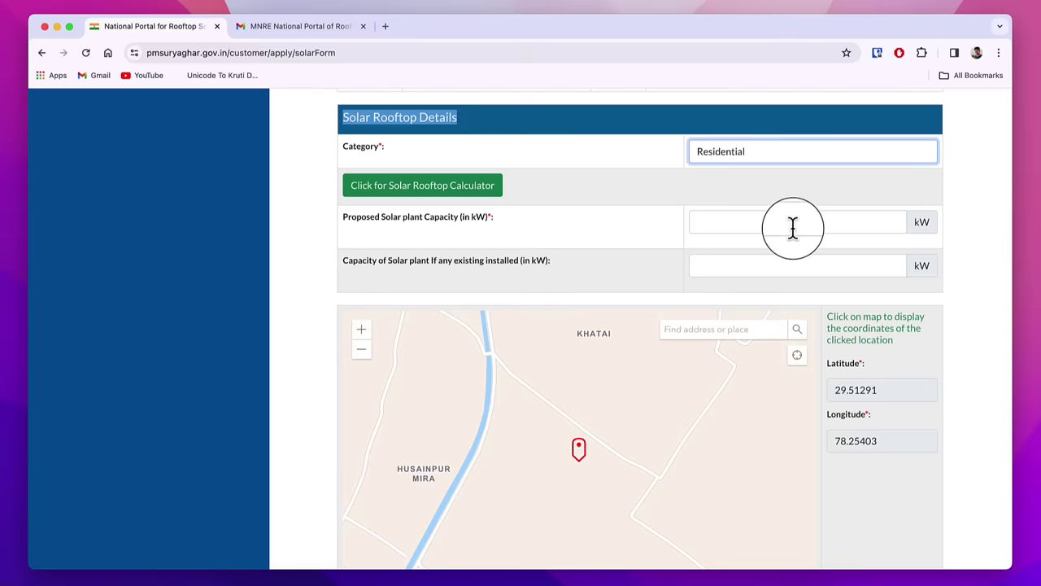
click(827, 218)
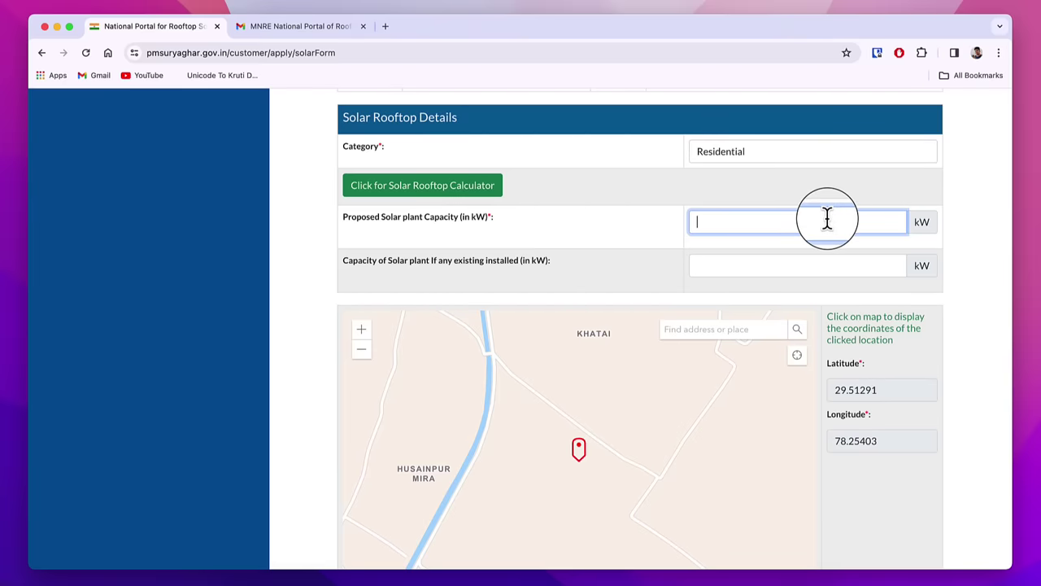
text(2)
drag(716, 221, 690, 221)
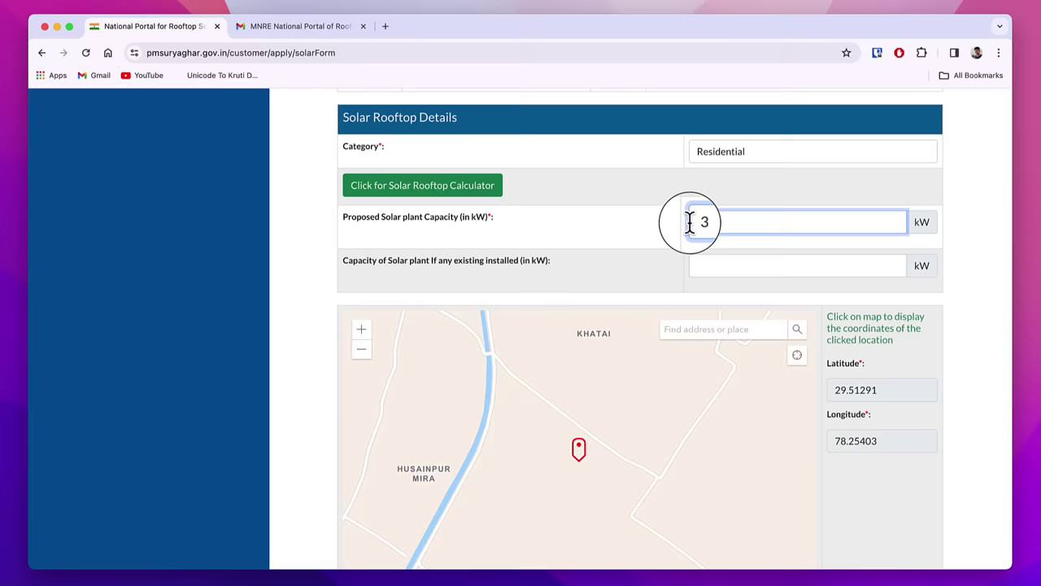
Step: Enter 3 kW as the proposed solar plant capacity and leave the existing installed capacity blank
text(3)
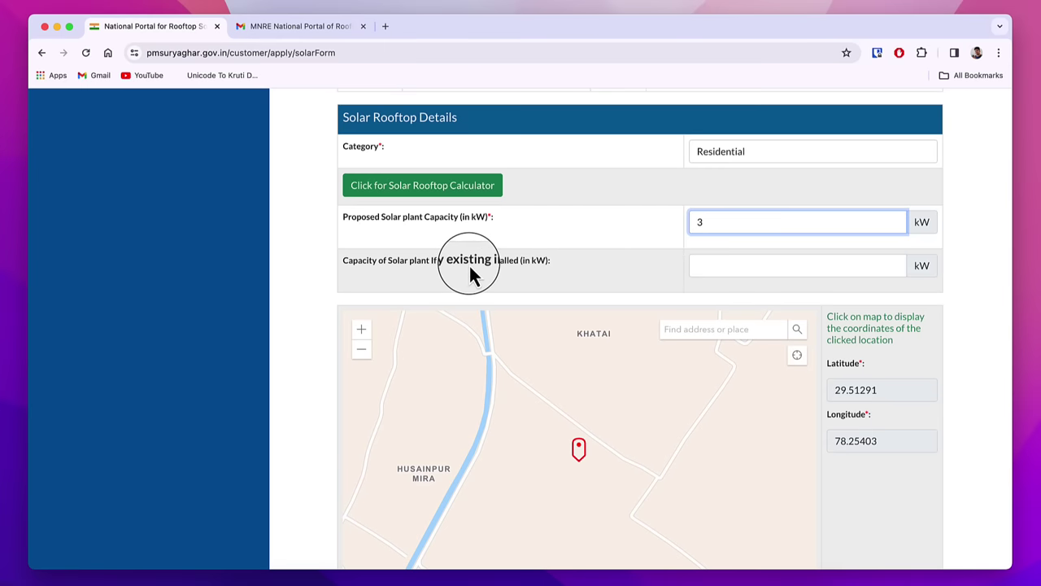
click(728, 264)
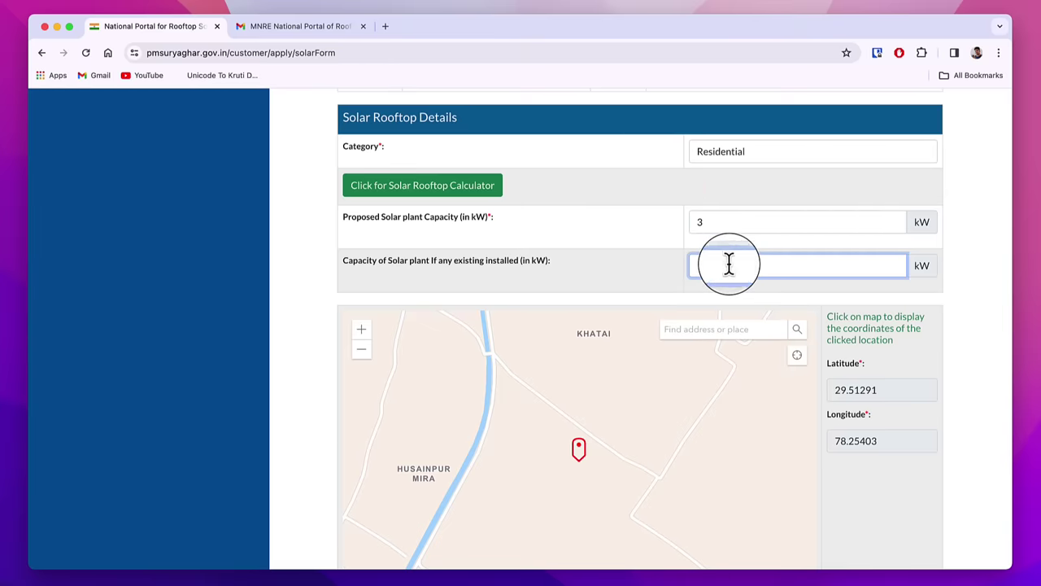
Step: Open the Solar Rooftop Calculator and enter state Uttar Pradesh, category Residential and an average monthly bill of Rs. 2500
click(450, 193)
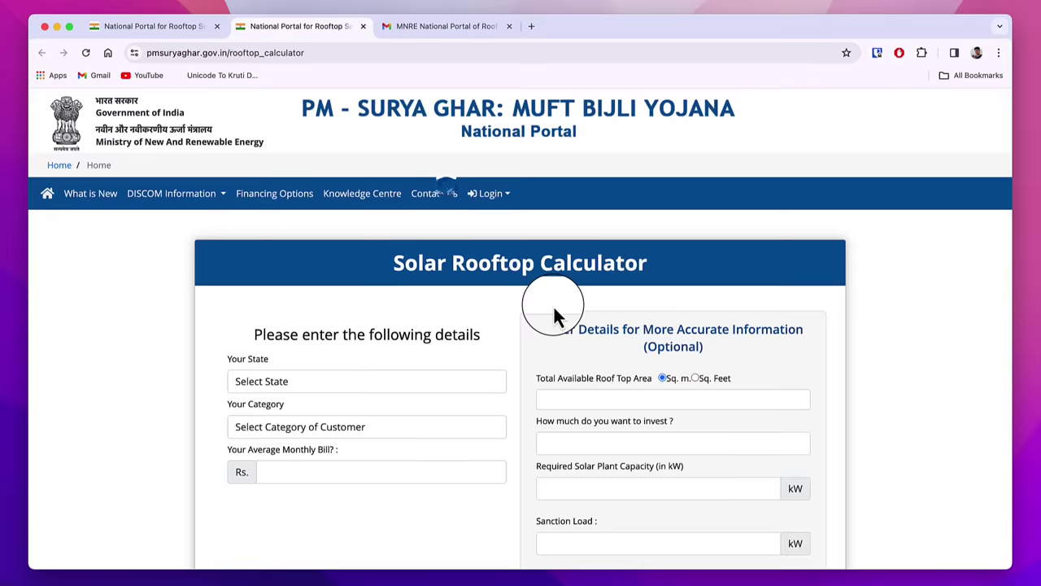
scroll(555, 306, down, 3)
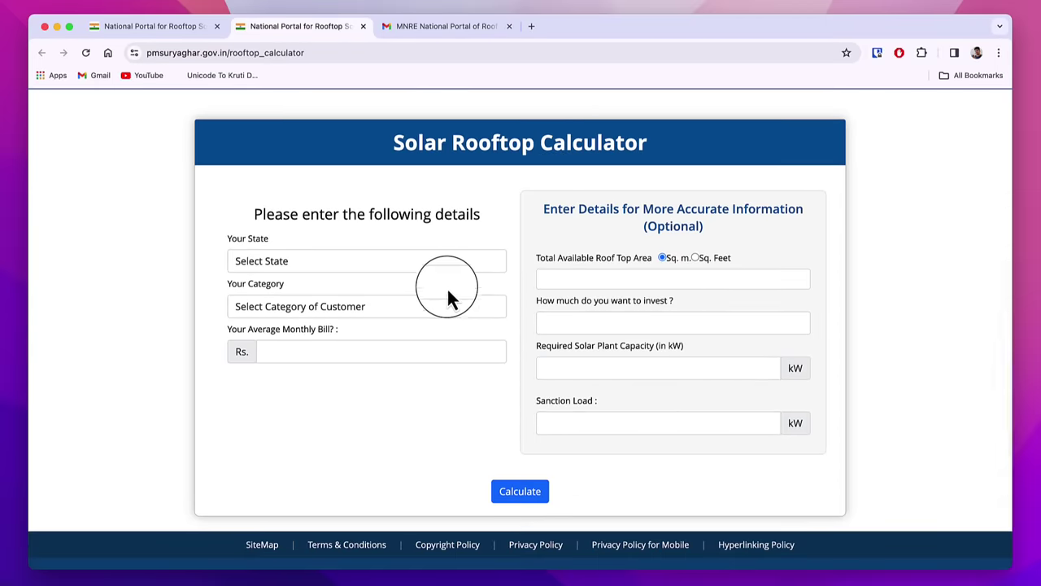
scroll(439, 285, down, 1)
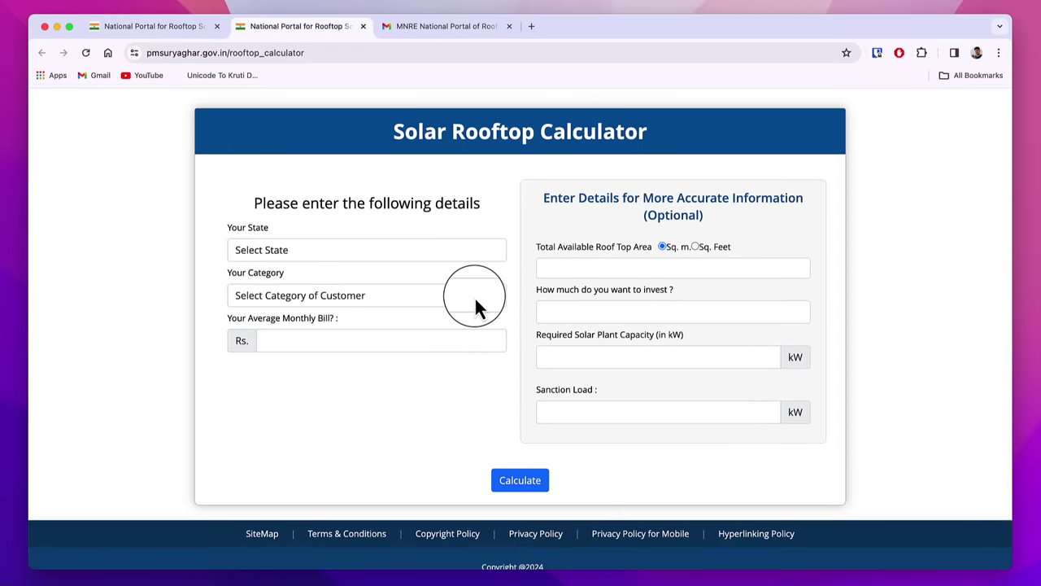
click(334, 252)
click(313, 565)
click(285, 296)
click(259, 313)
click(282, 341)
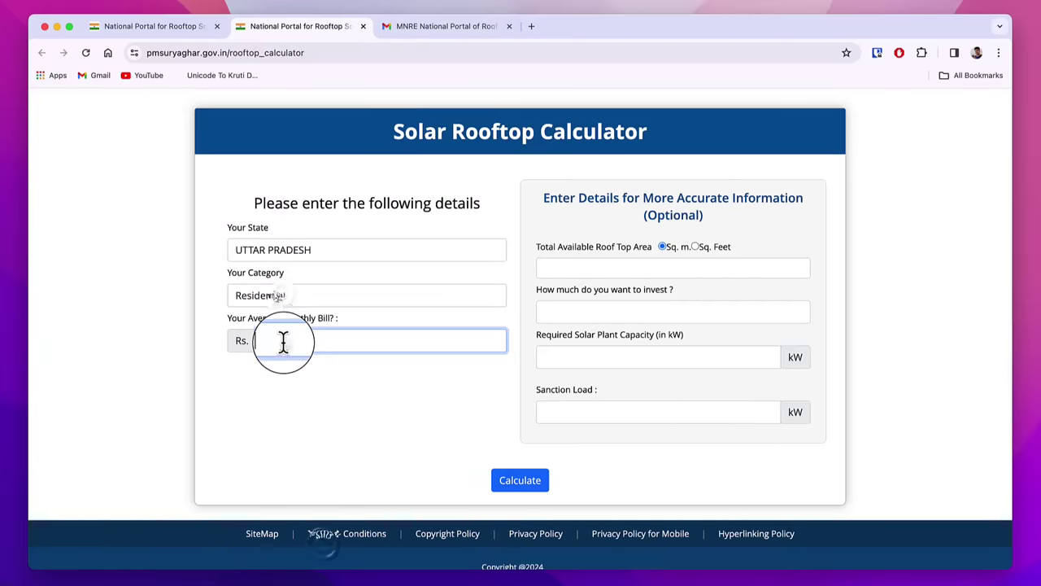
text(2500)
Step: Calculate the recommended rooftop plant for a 2000 sq. feet roof area, a 120000 investment and a required capacity of 3 kW
click(696, 246)
click(676, 268)
text(2000)
click(662, 311)
text(1200)
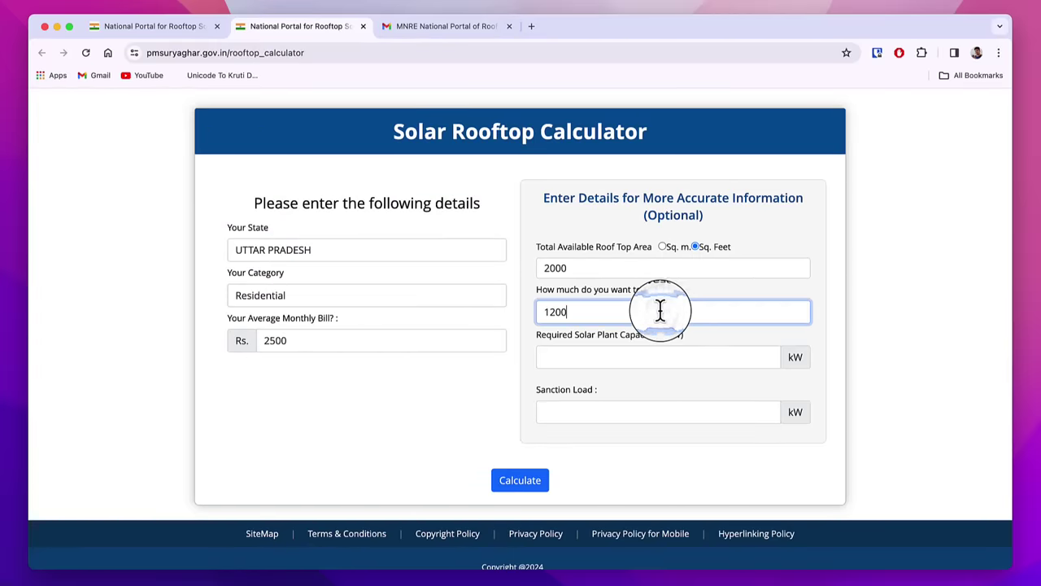
text(00)
click(663, 358)
text(3)
key(Return)
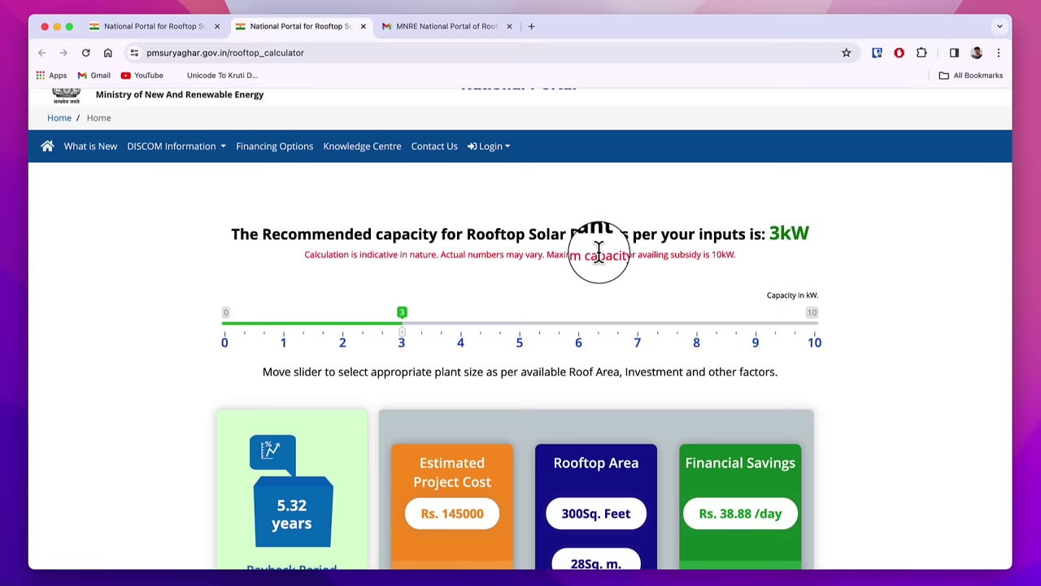
Step: Examine the calculator's project cost, subsidy, consumer share, generation and savings estimates, and return to the application form
scroll(647, 308, down, 2)
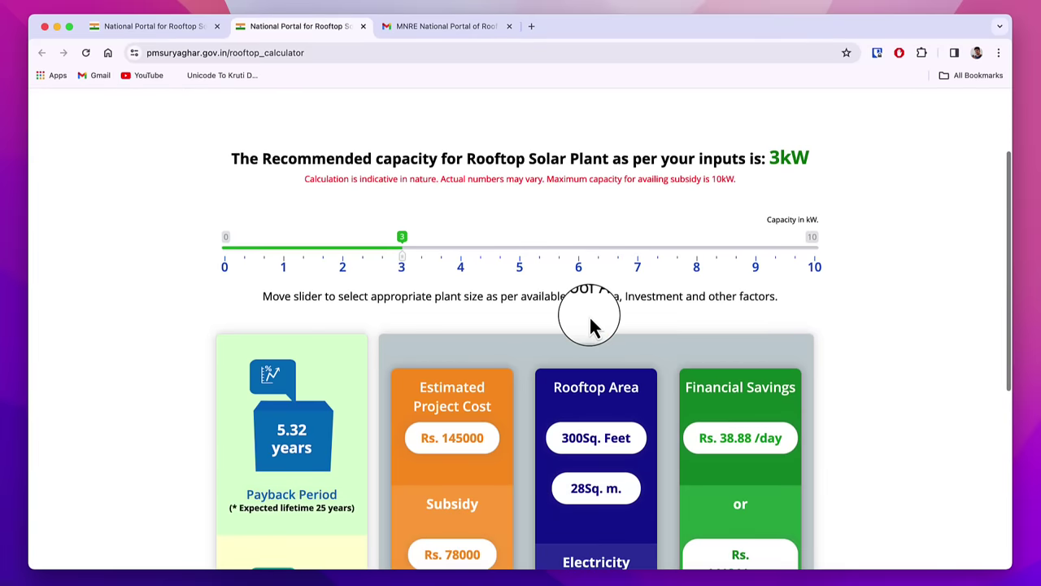
scroll(594, 326, down, 3)
scroll(592, 326, down, 2)
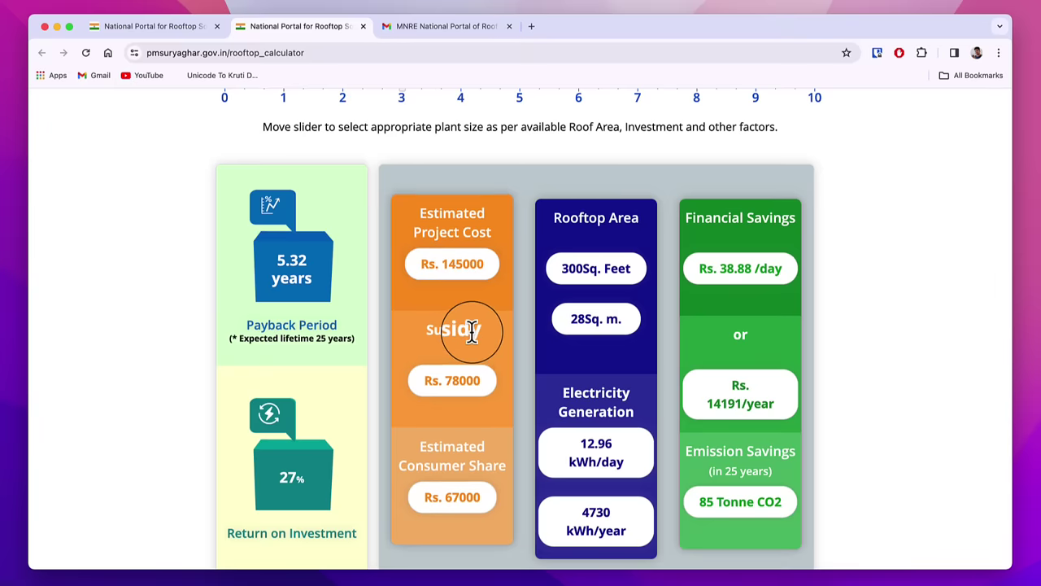
scroll(468, 330, down, 1)
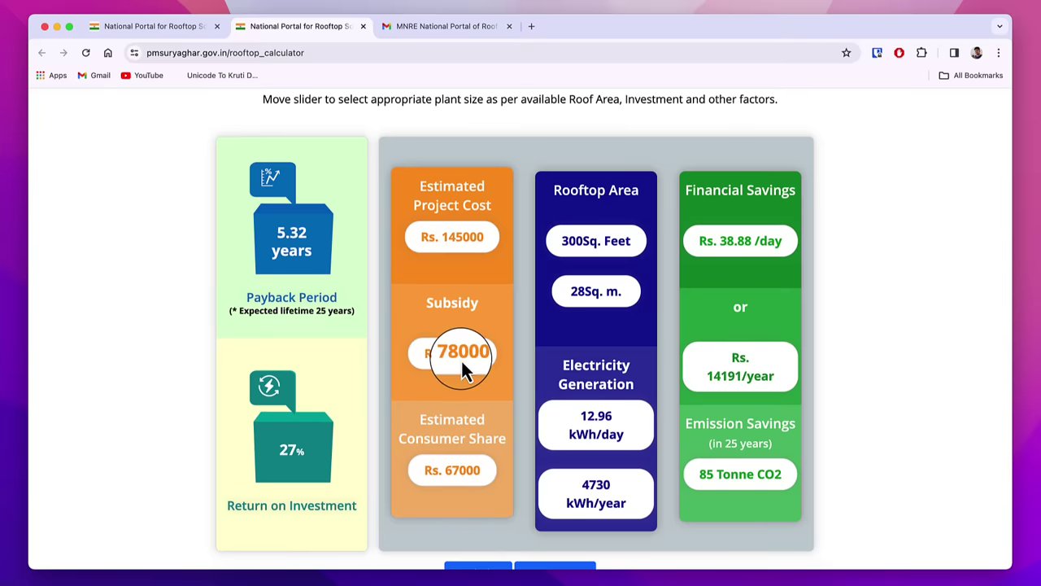
scroll(464, 464, down, 1)
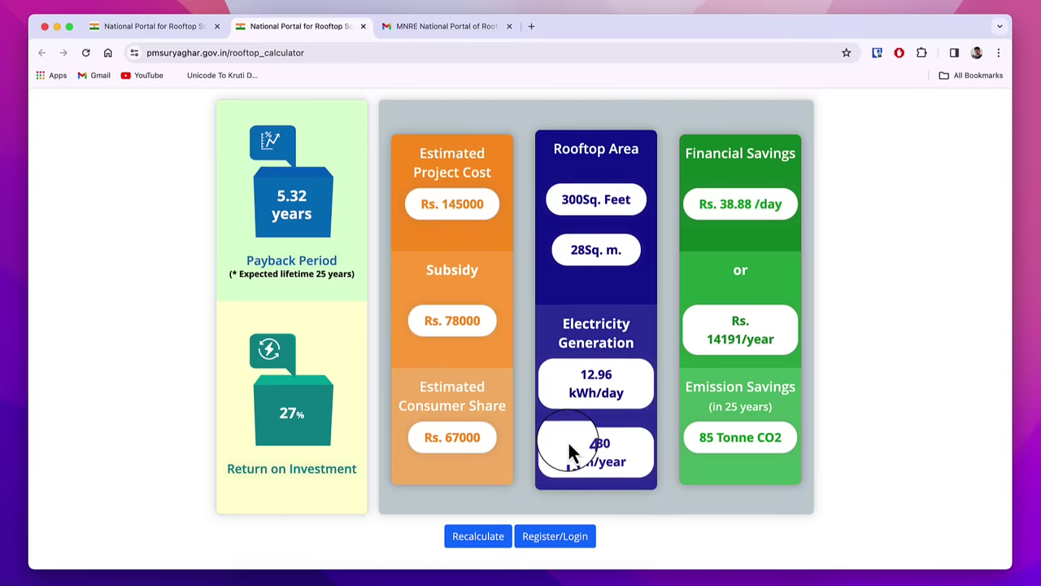
key(super+w)
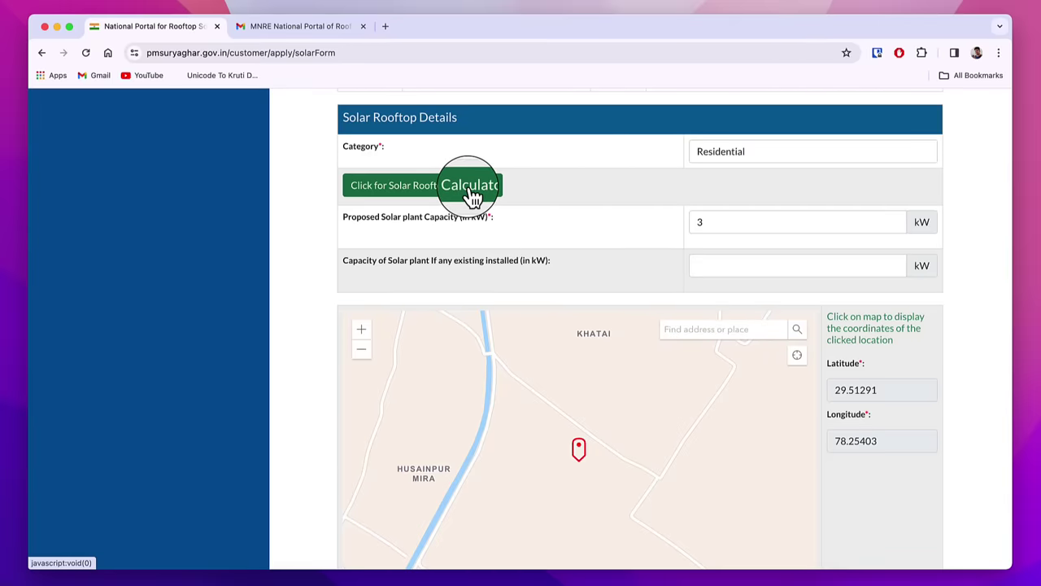
Step: Mark the installation location in Bijnor, Uttar Pradesh, on the map, south of Government Inter College, and save the application details
scroll(753, 358, down, 2)
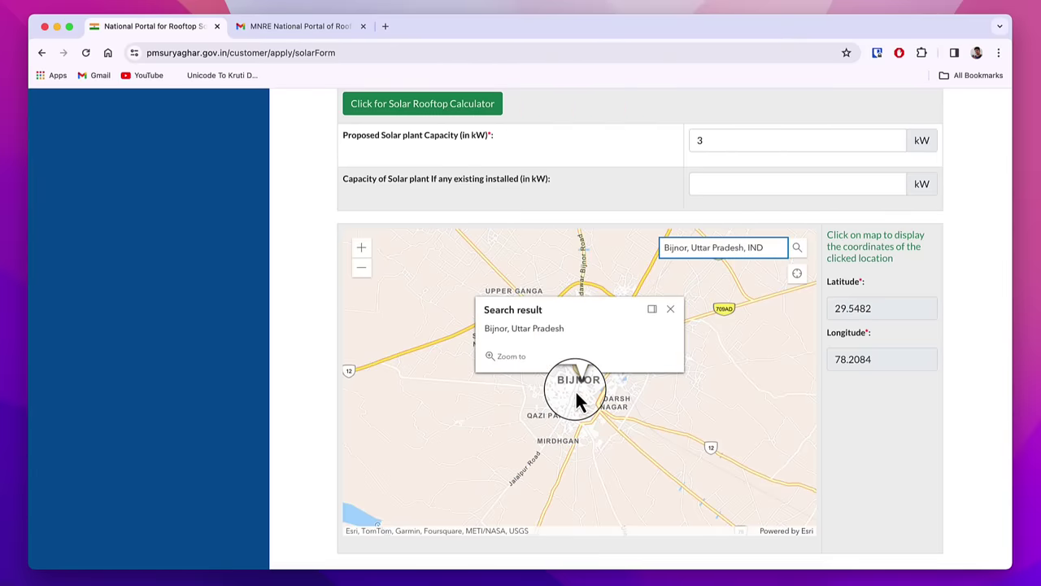
scroll(576, 398, up, 2)
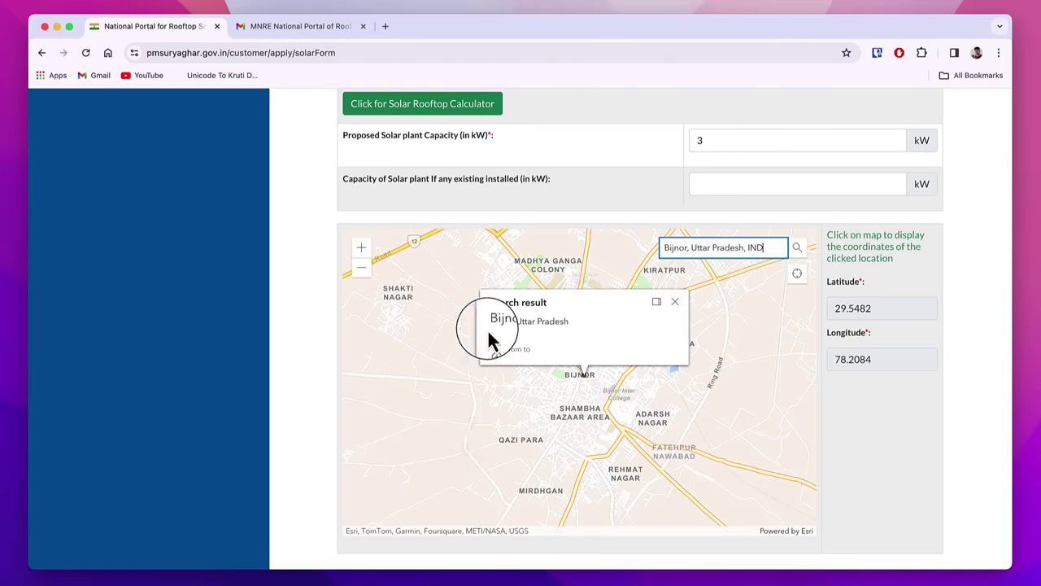
click(361, 246)
click(362, 246)
click(361, 246)
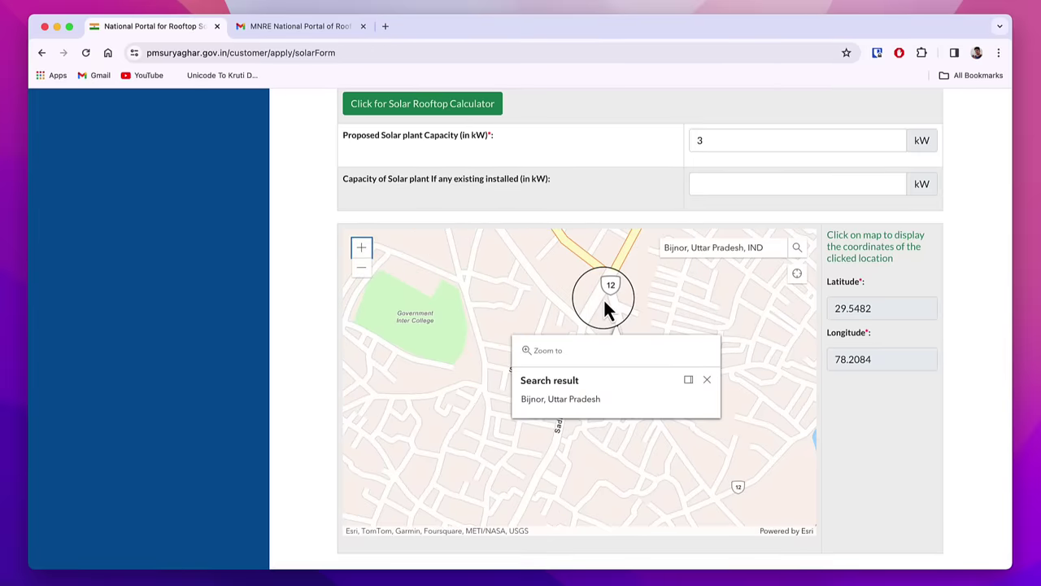
click(446, 423)
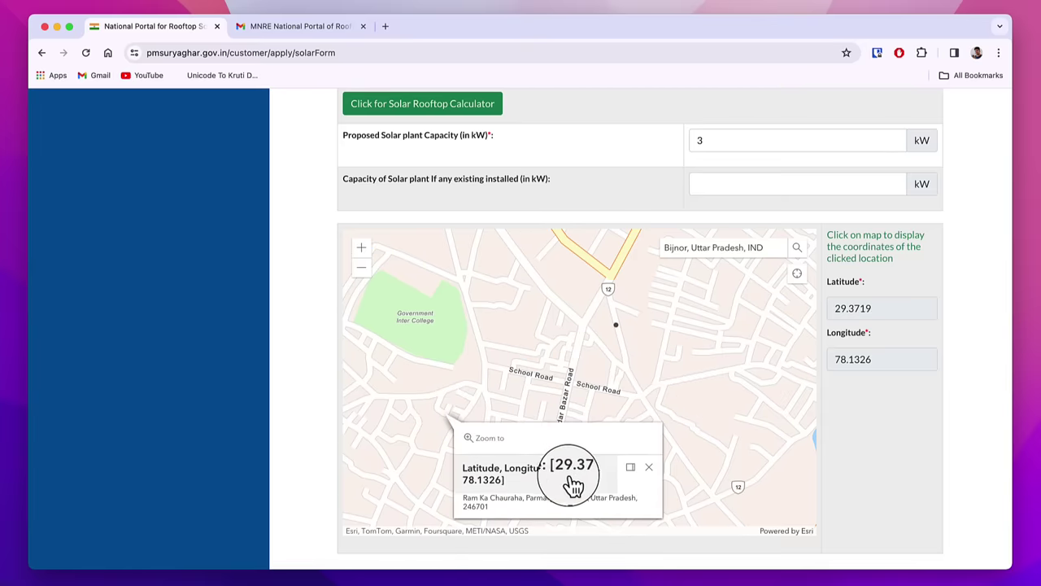
scroll(553, 488, down, 2)
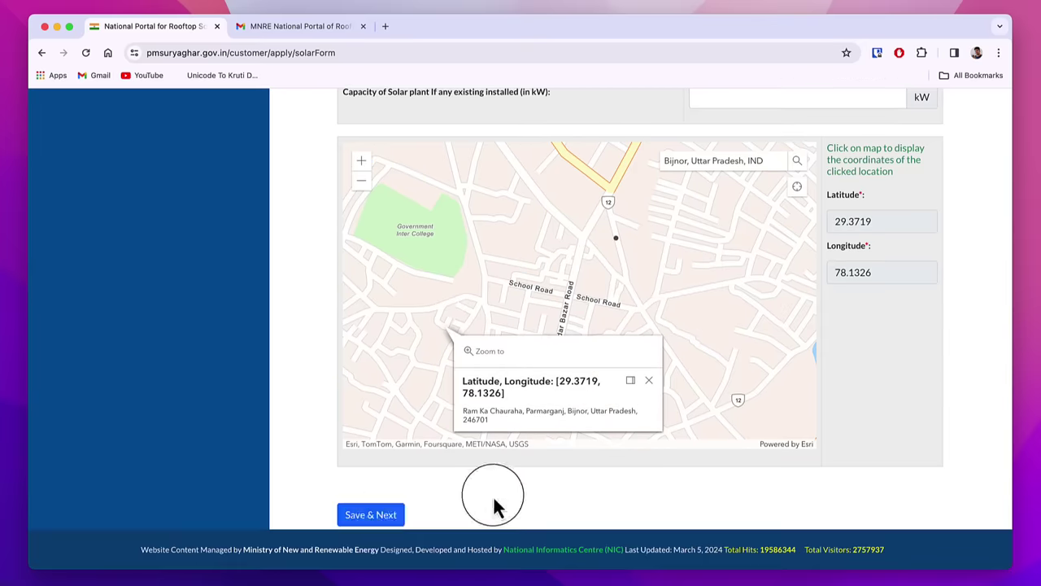
click(382, 515)
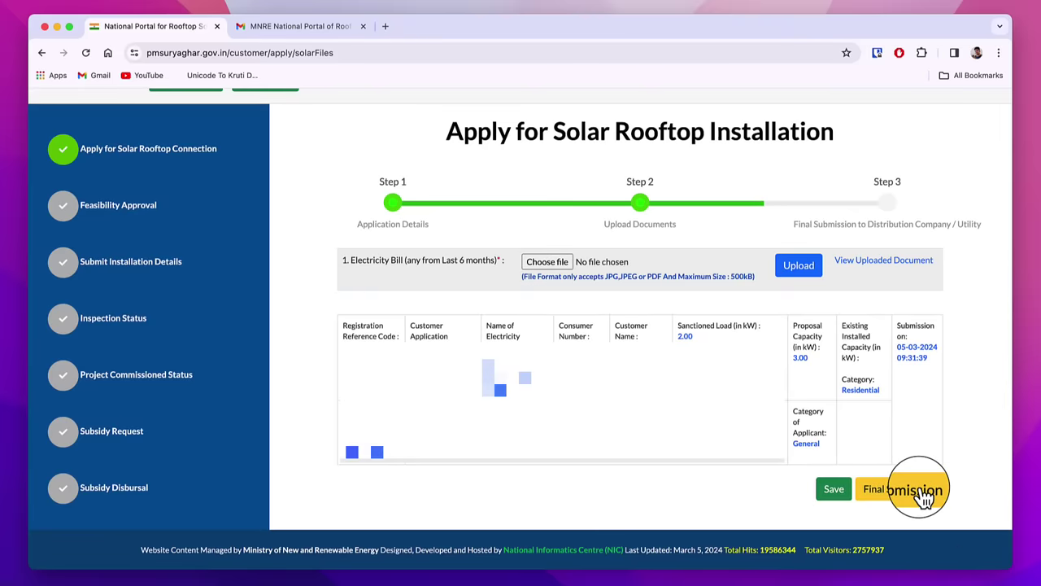
Step: Make and confirm the final submission of the solar rooftop application, and open the bank details form for the subsidy
click(925, 494)
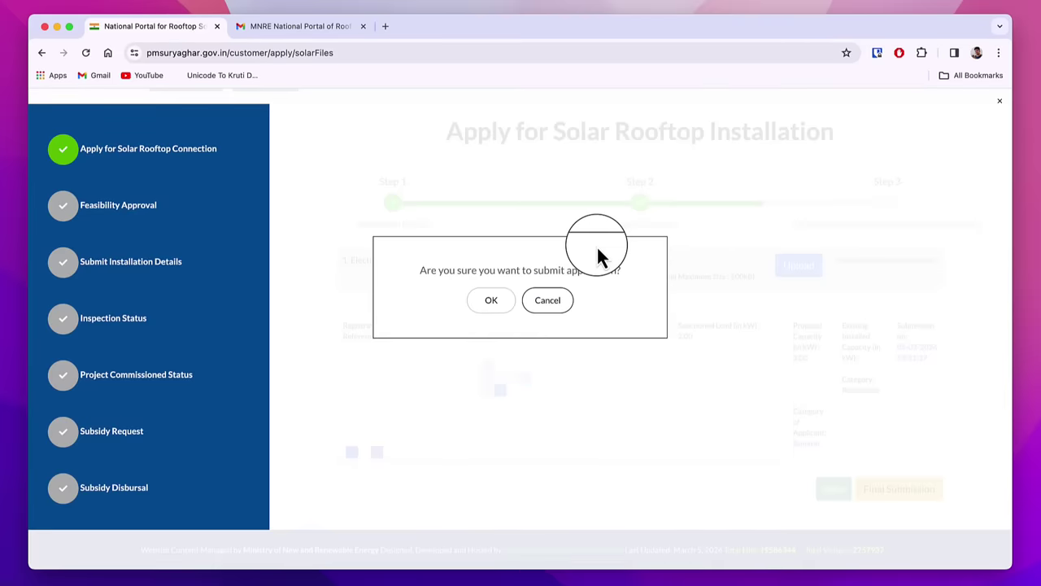
click(499, 311)
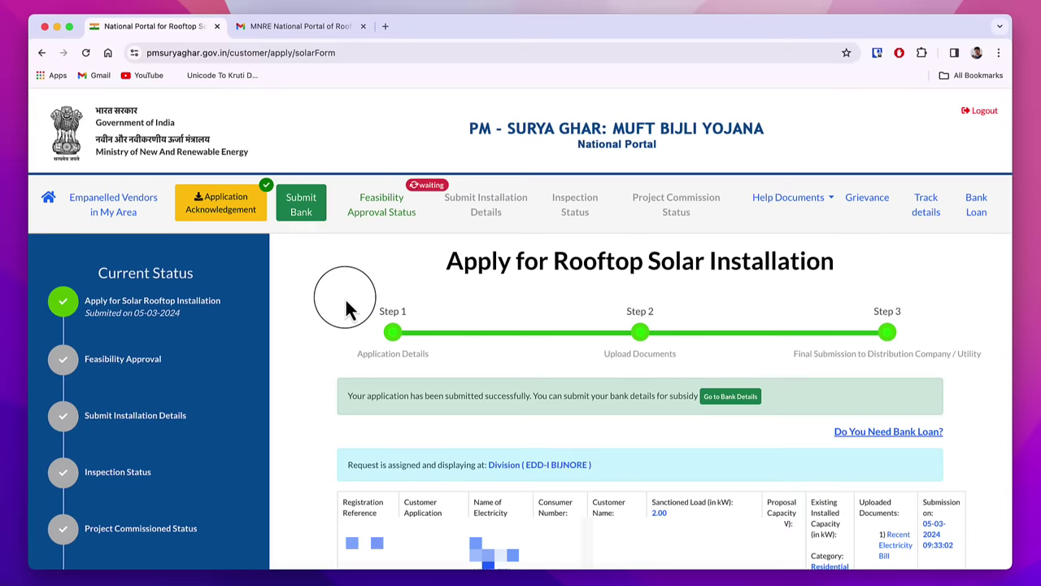
click(303, 213)
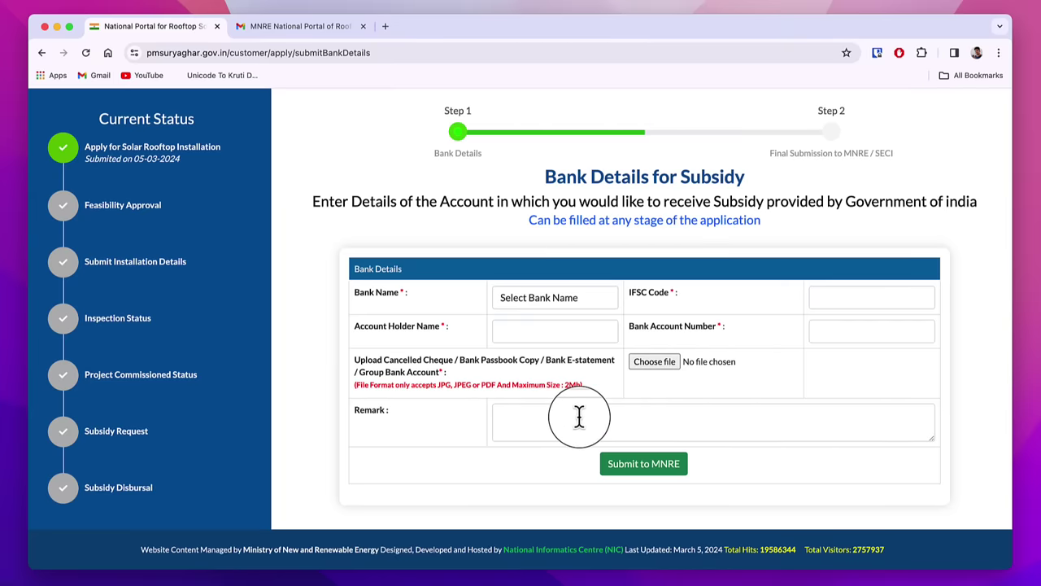
click(644, 463)
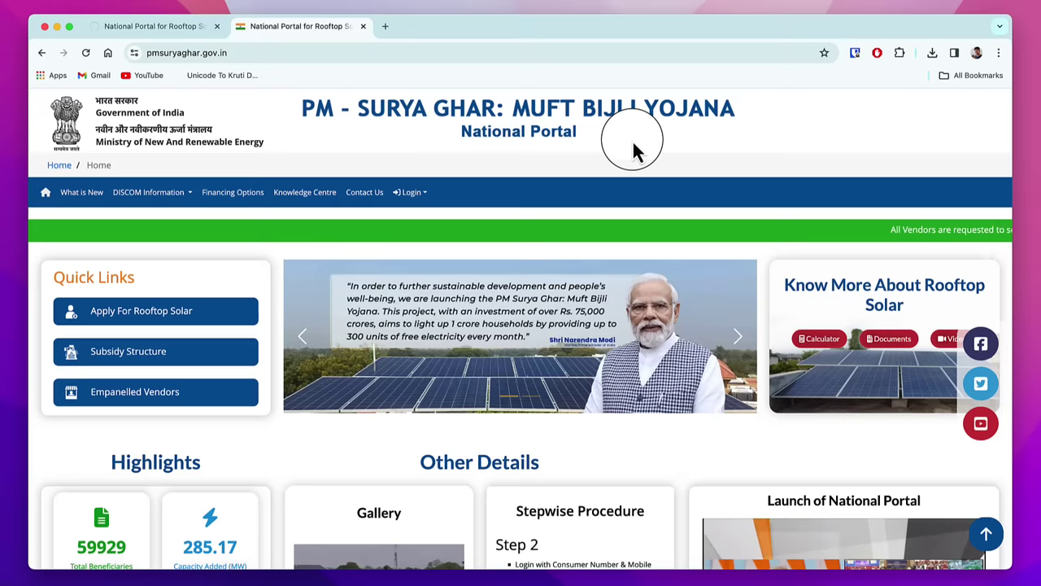
Step: Filter the empanelled vendors by "uttar pr" and open the vendor list of Pashchimanchal Vidyut Vitran Nigam Ltd
click(178, 399)
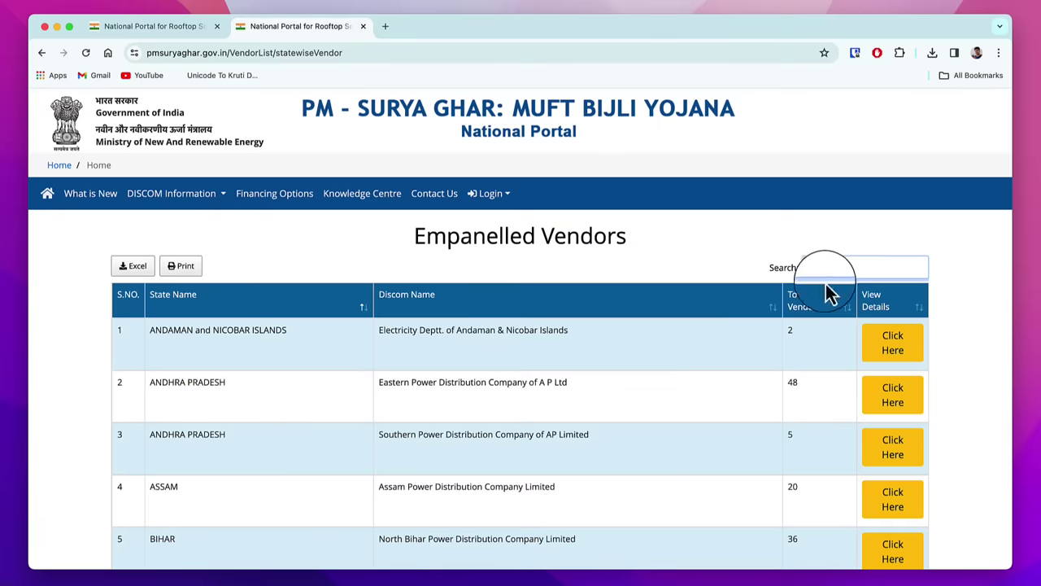
click(830, 266)
text(uttar pr)
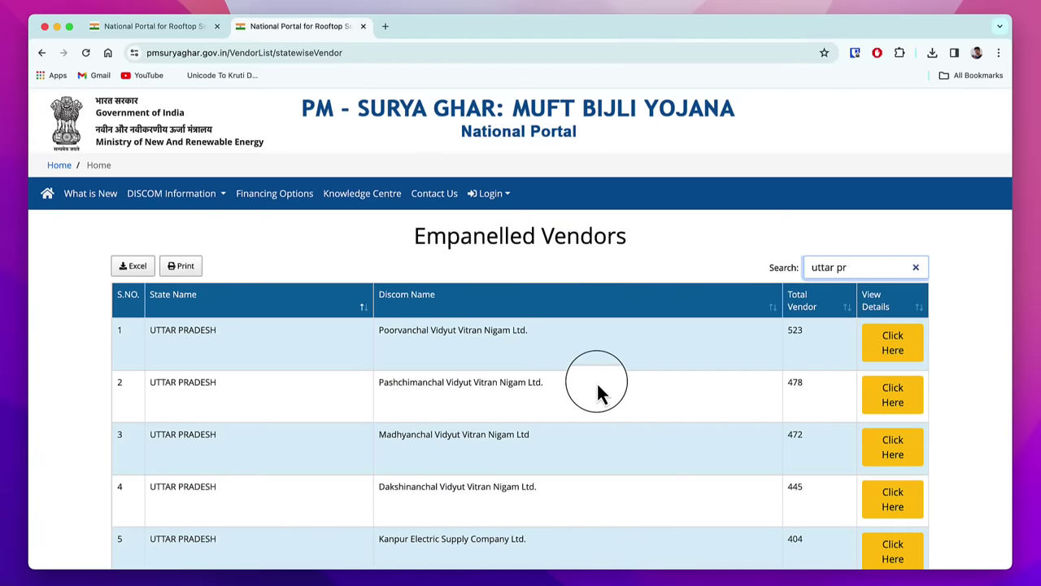
scroll(608, 389, down, 2)
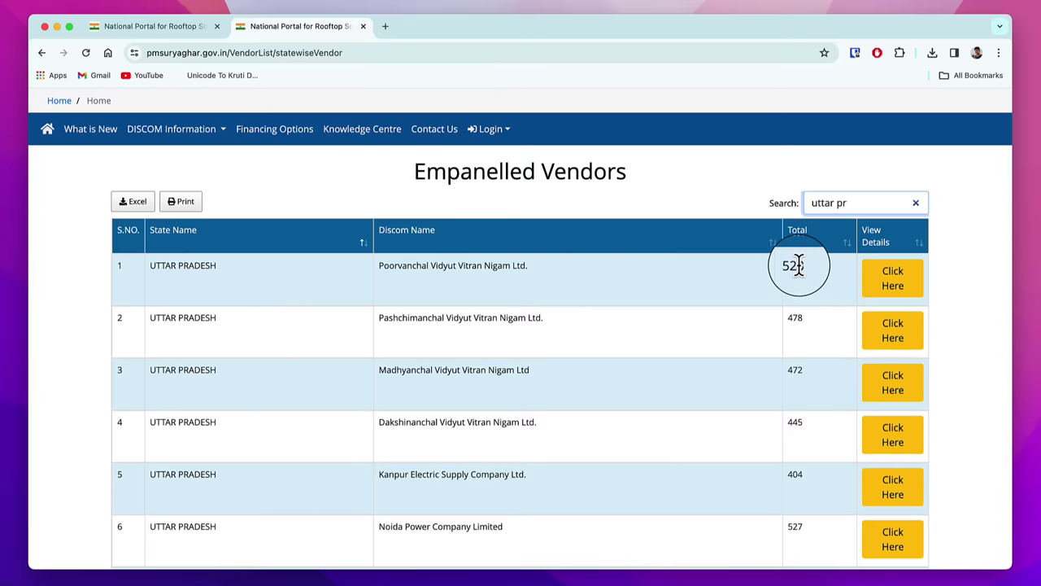
click(883, 337)
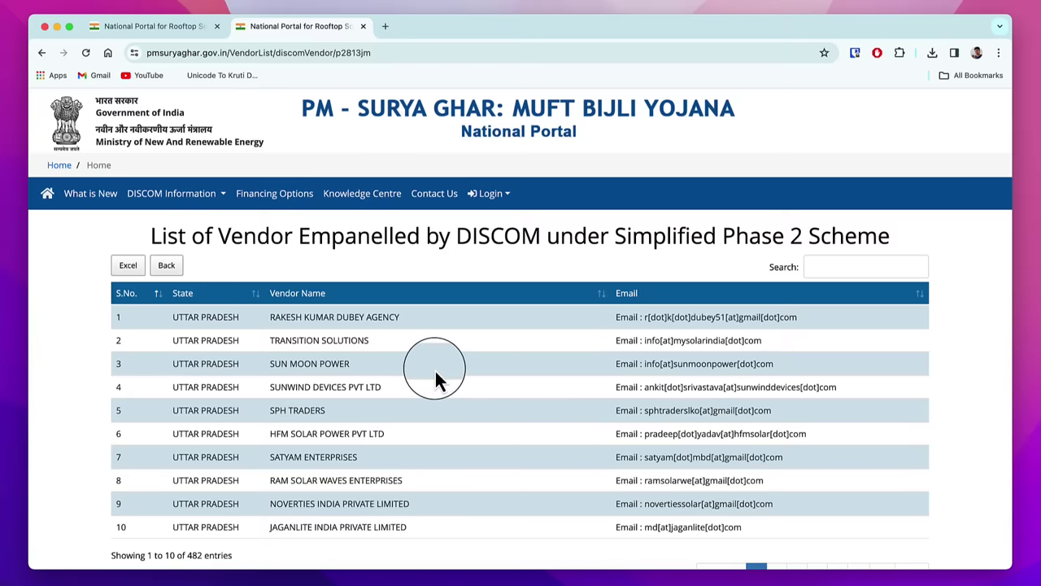
Step: Examine the listed vendors' names and e-mails, including Sunwind Devices Pvt Ltd, and close the vendor list to return to the application
scroll(464, 403, down, 1)
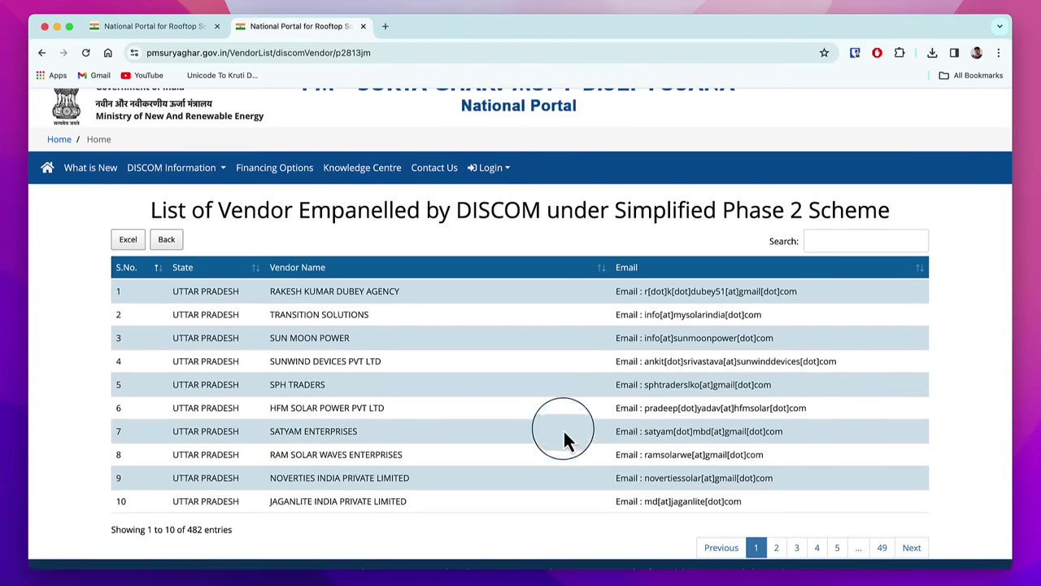
drag(647, 365, 840, 375)
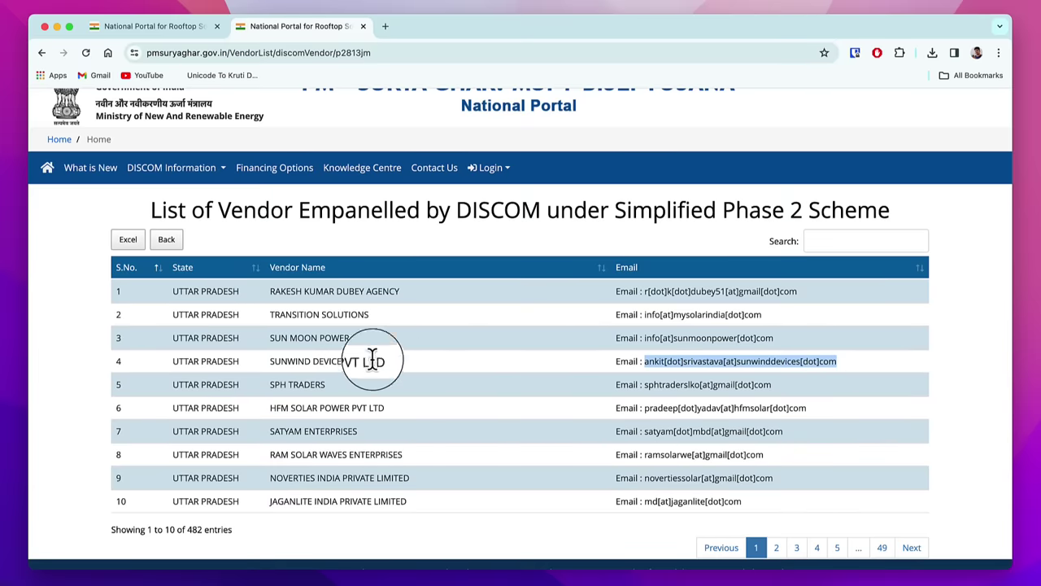
drag(270, 363, 392, 374)
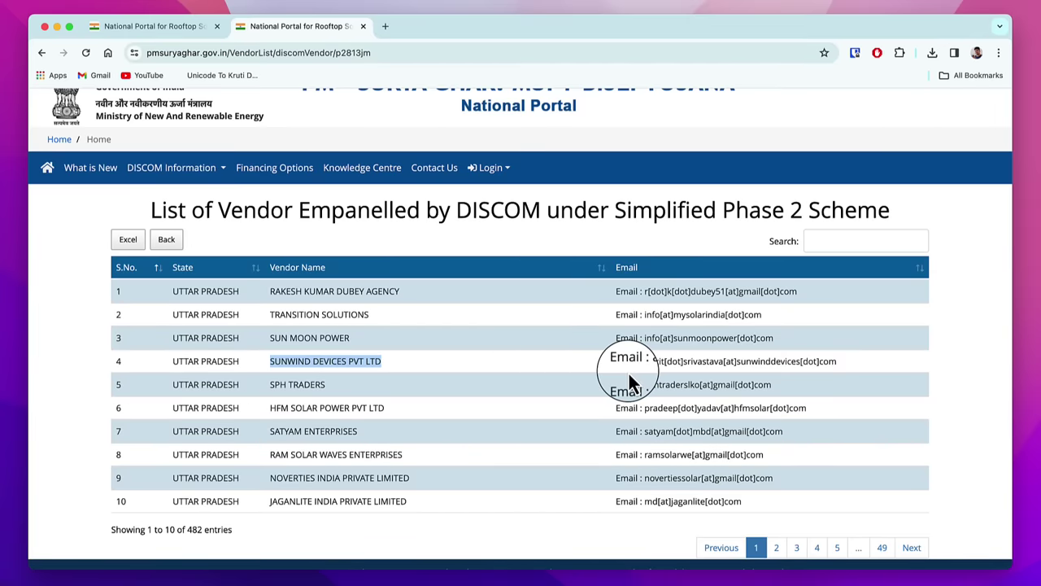
click(817, 547)
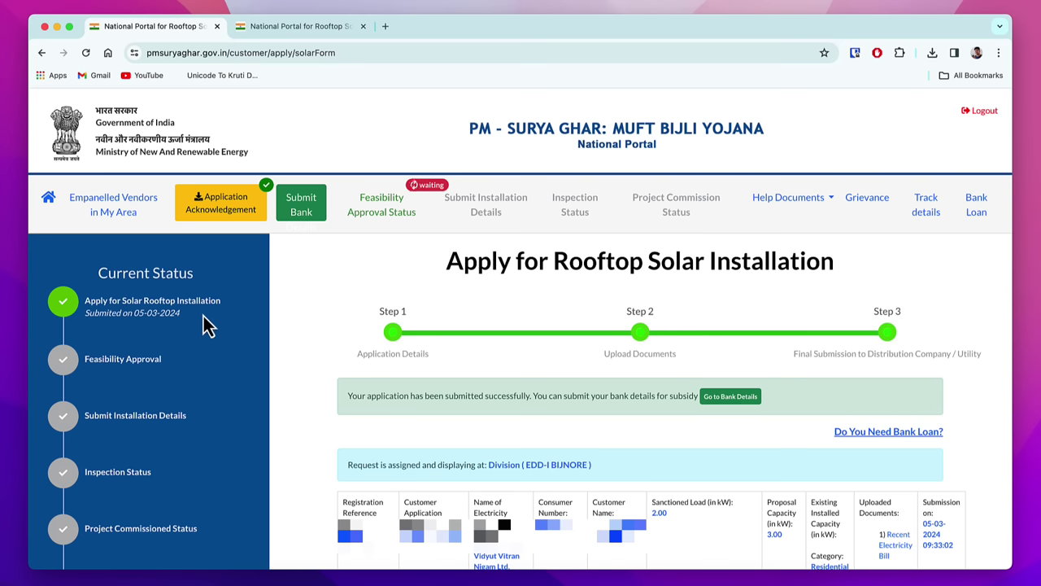
key(super+w)
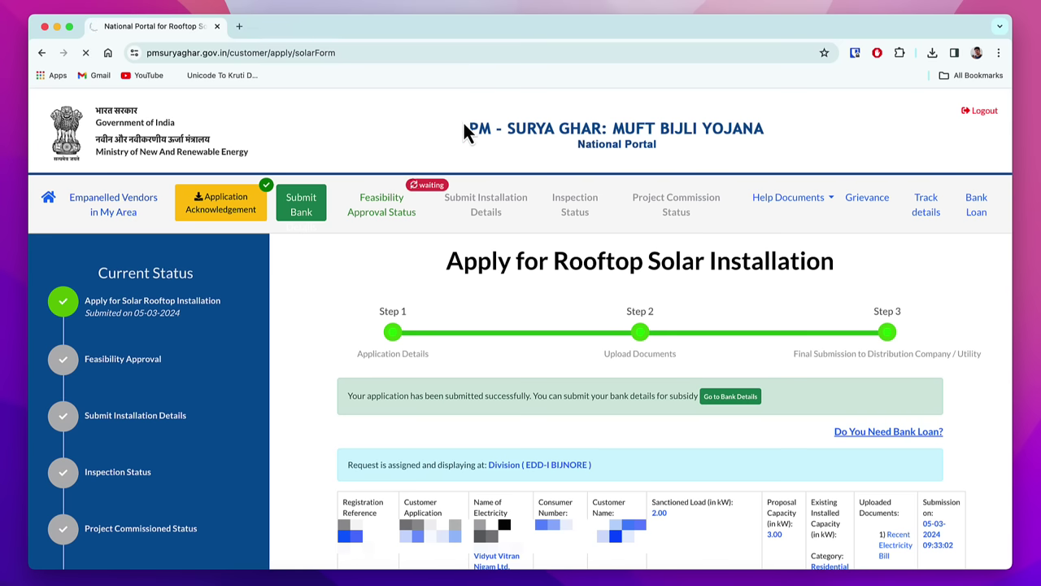